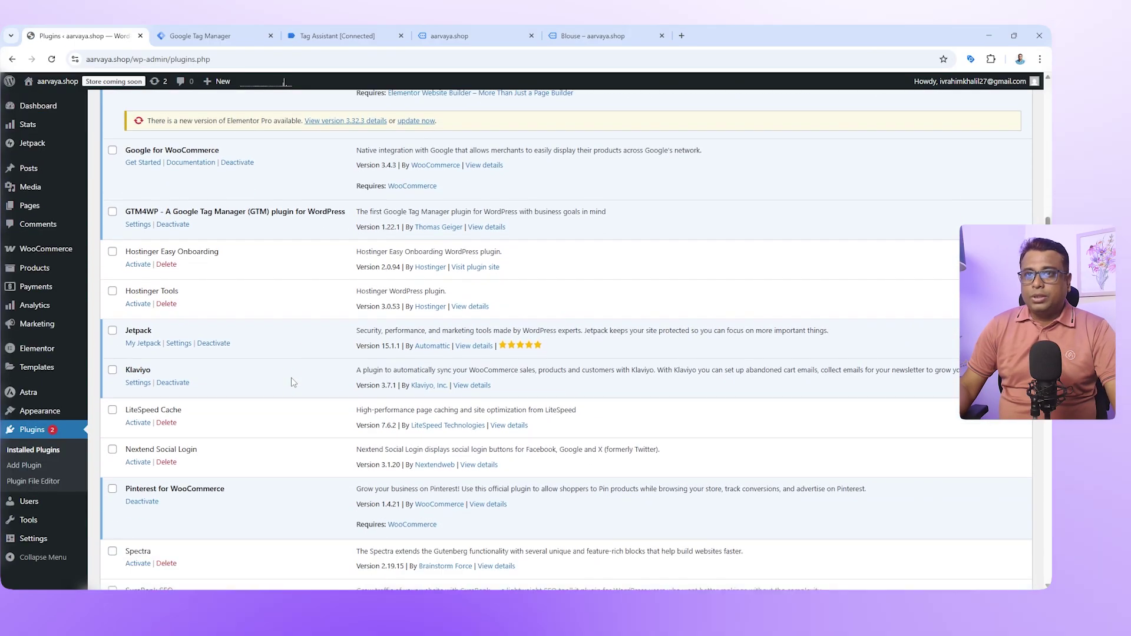
- Open the settings of the GTM4WP plugin and check its Google Tag Manager ID
{"action": "left_click", "coordinate": [138, 224]}
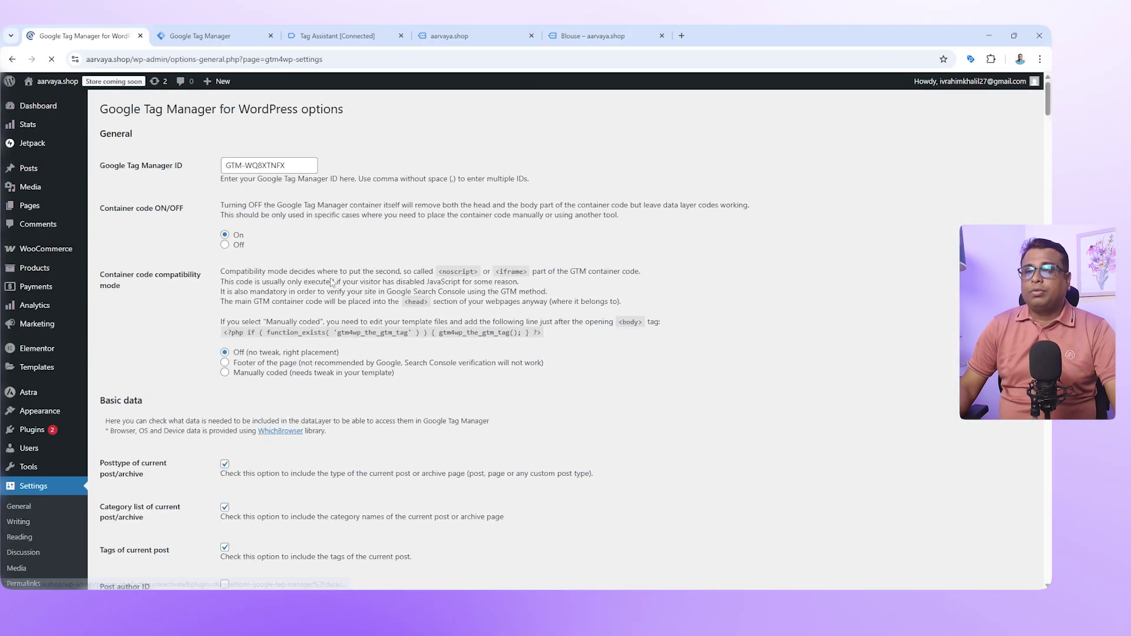
{"action": "left_click_drag", "start_coordinate": [296, 172], "coordinate": [208, 175]}
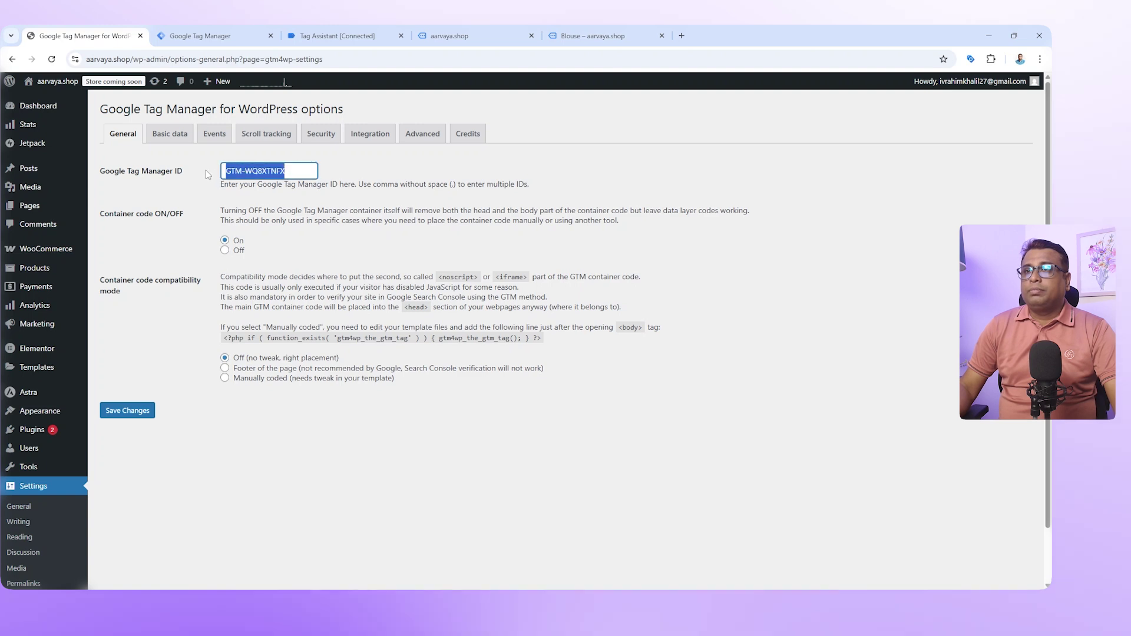
{"action": "left_click", "coordinate": [446, 180]}
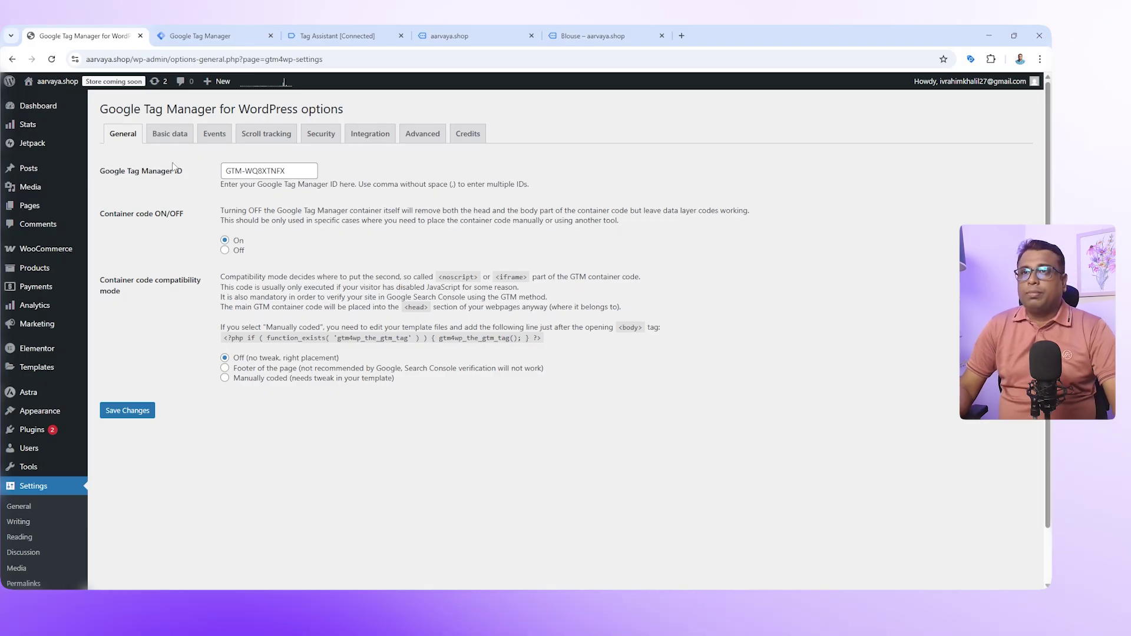
- Review the plugin's basic data options for posts, search, visitors and browser/OS/device
{"action": "left_click", "coordinate": [173, 137]}
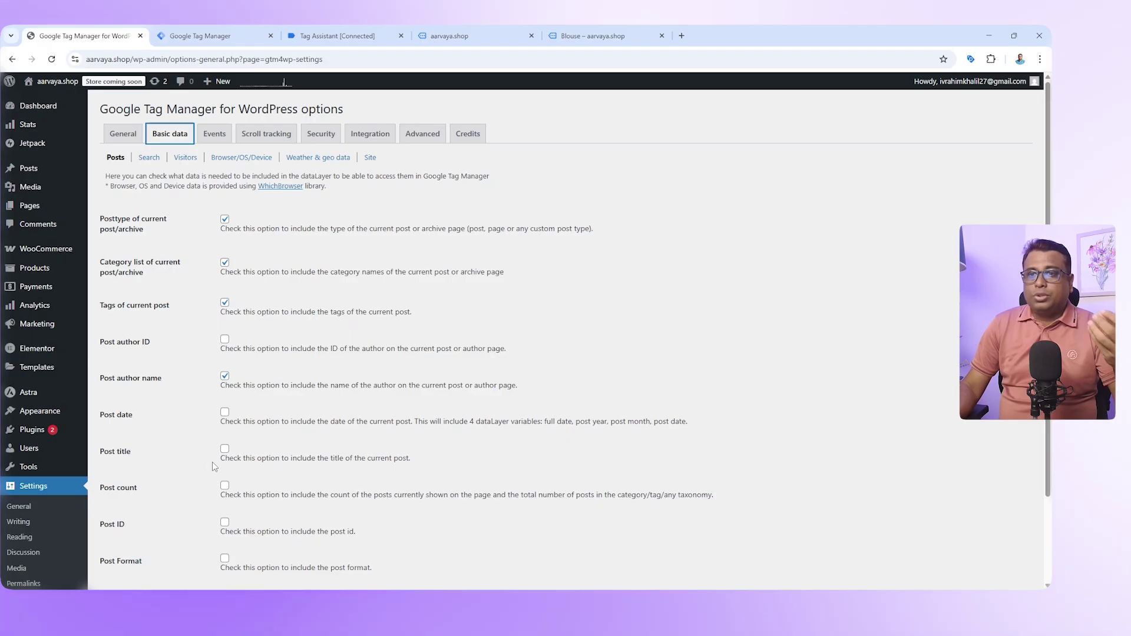
{"action": "scroll", "coordinate": [212, 465], "scroll_direction": "down", "scroll_amount": 2}
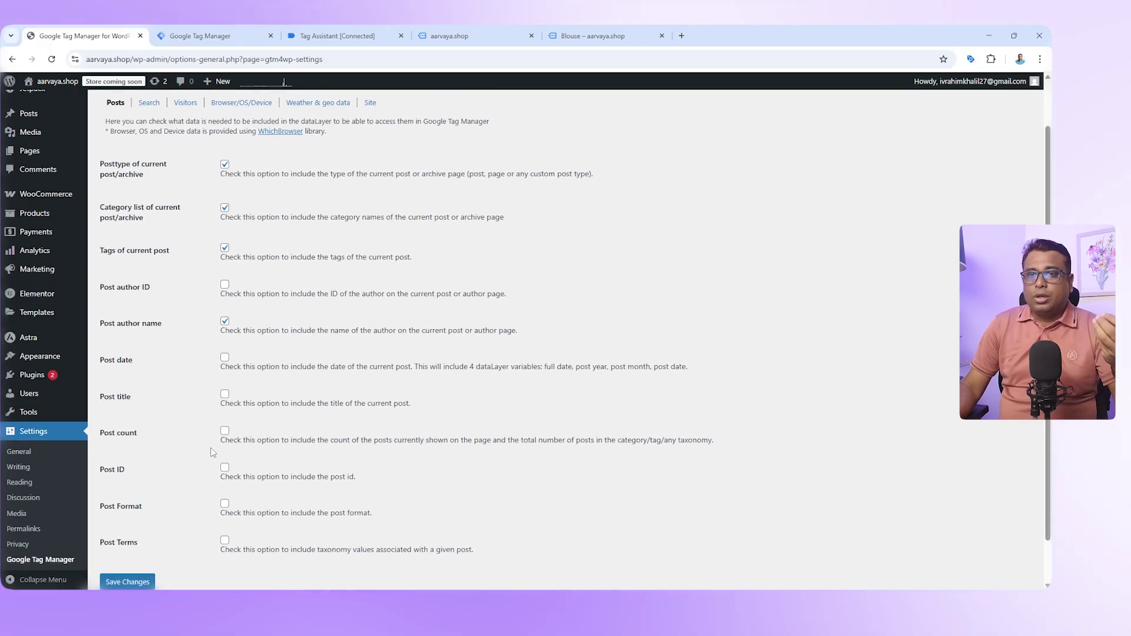
{"action": "scroll", "coordinate": [221, 449], "scroll_direction": "down", "scroll_amount": 1}
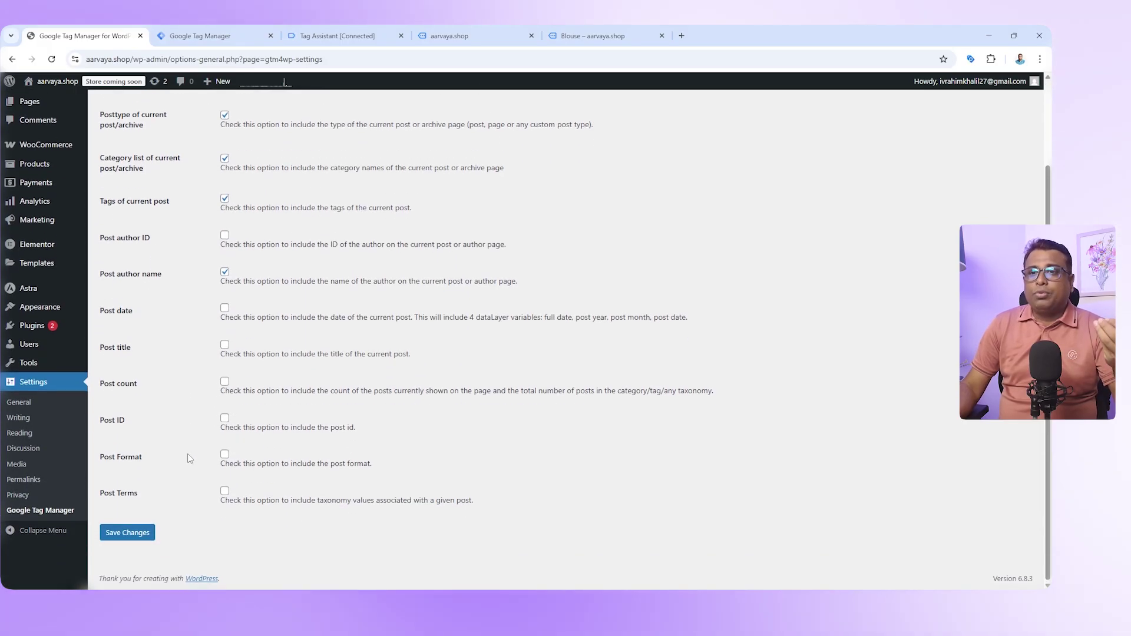
{"action": "scroll", "coordinate": [259, 480], "scroll_direction": "up", "scroll_amount": 2}
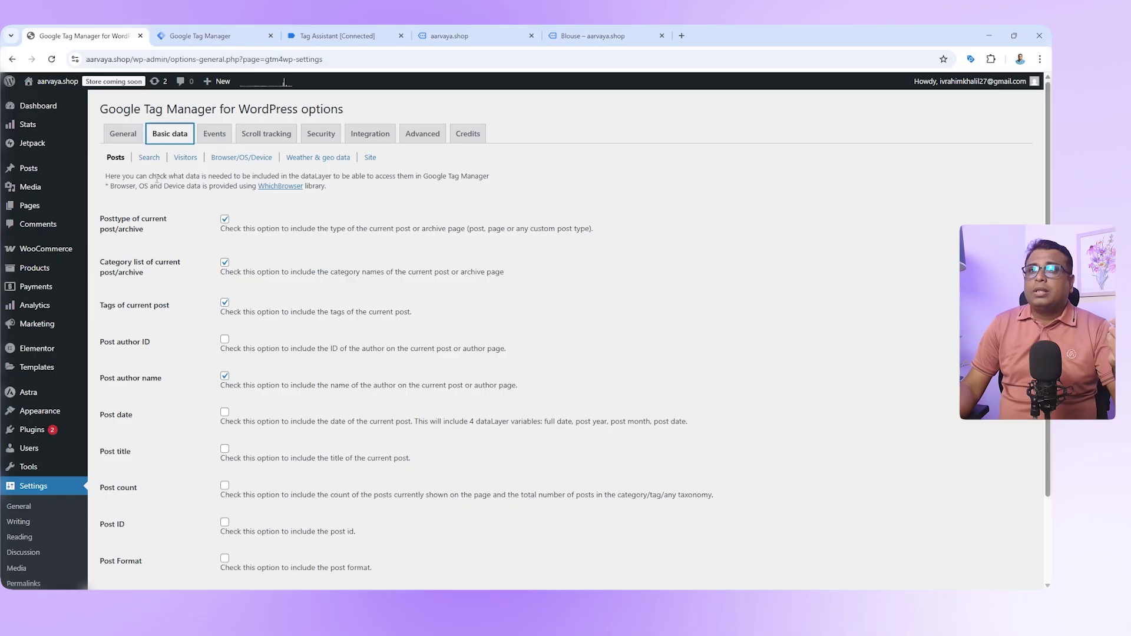
{"action": "left_click", "coordinate": [149, 157]}
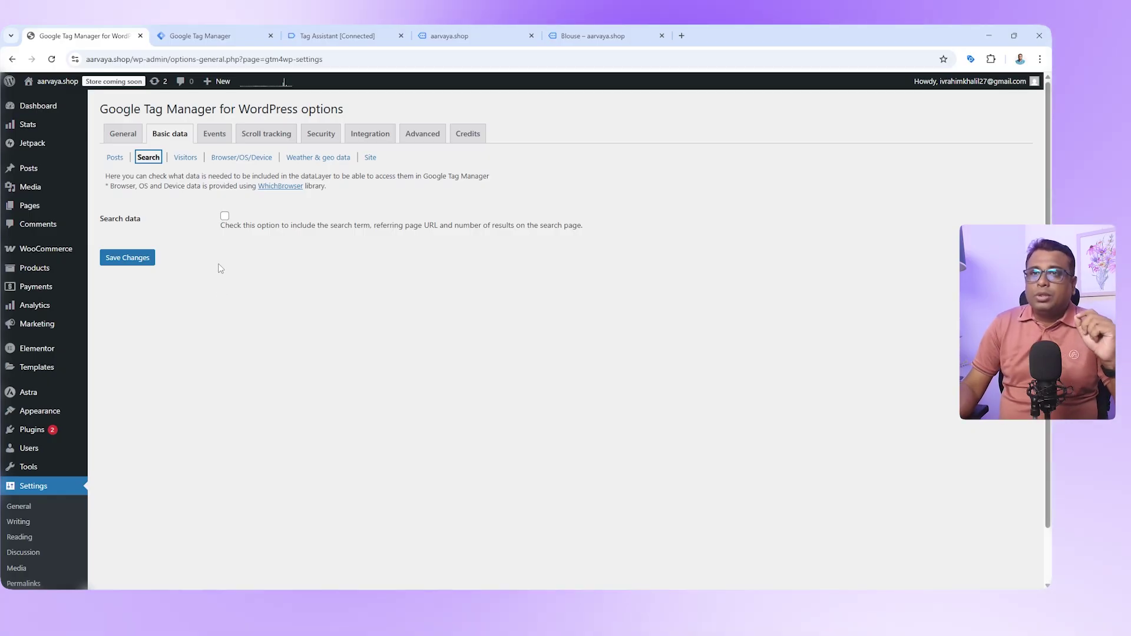
{"action": "left_click", "coordinate": [225, 217]}
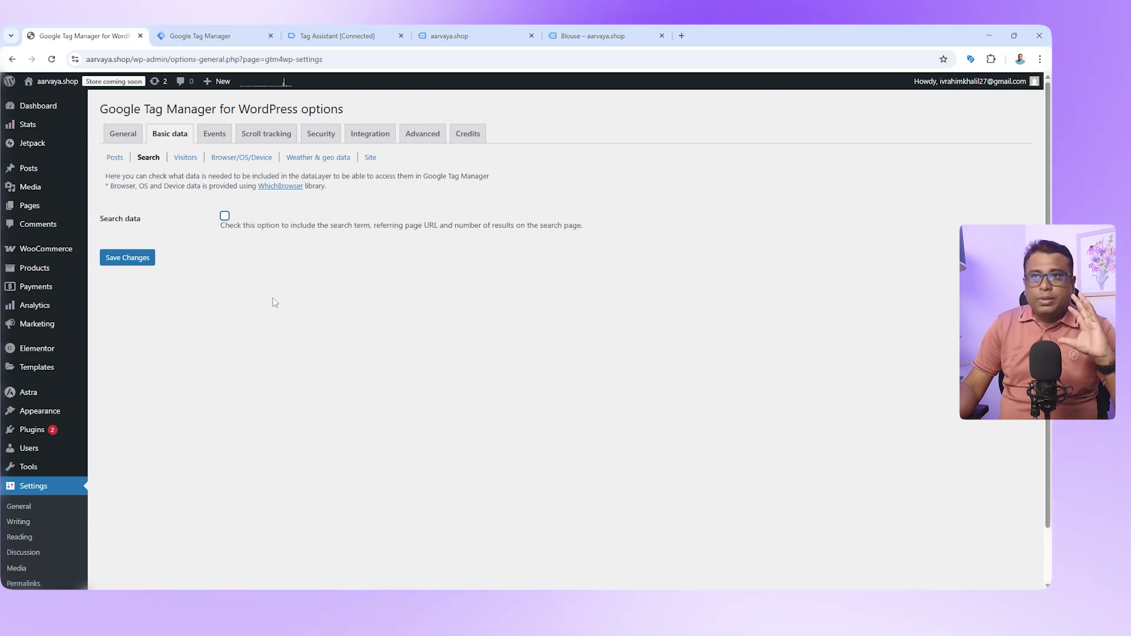
{"action": "left_click", "coordinate": [185, 157]}
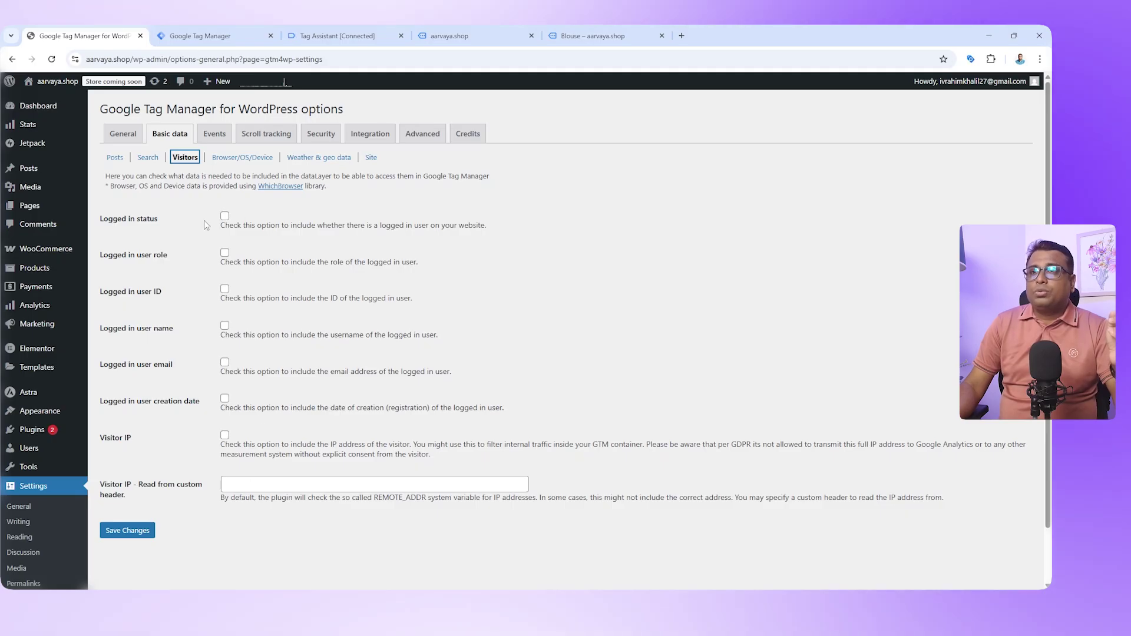
{"action": "left_click", "coordinate": [242, 157]}
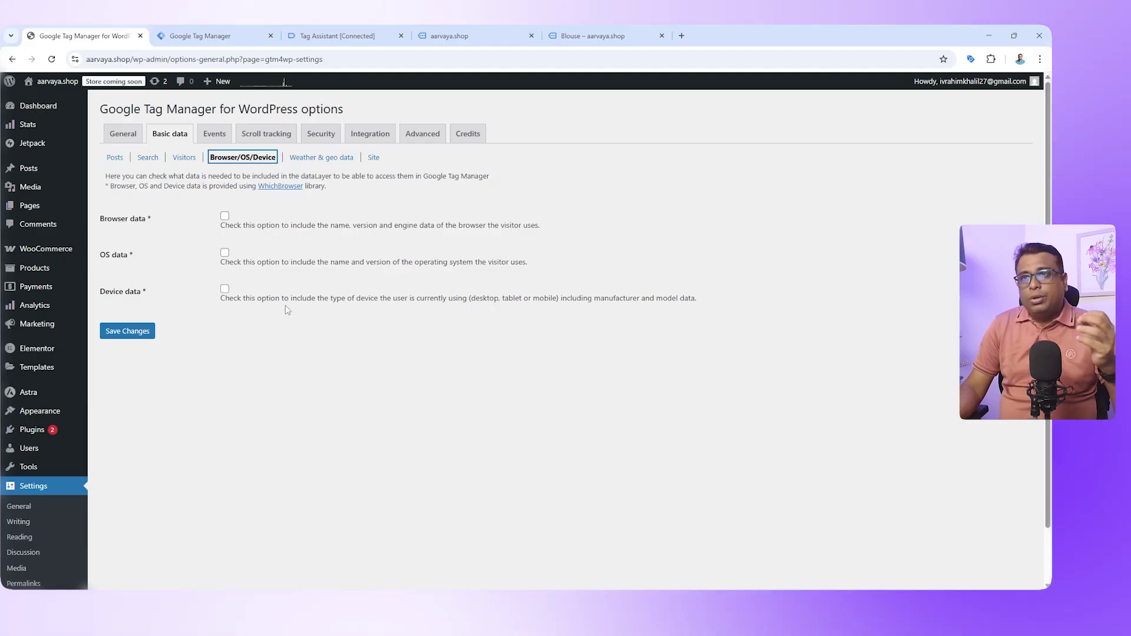
{"action": "left_click", "coordinate": [307, 211]}
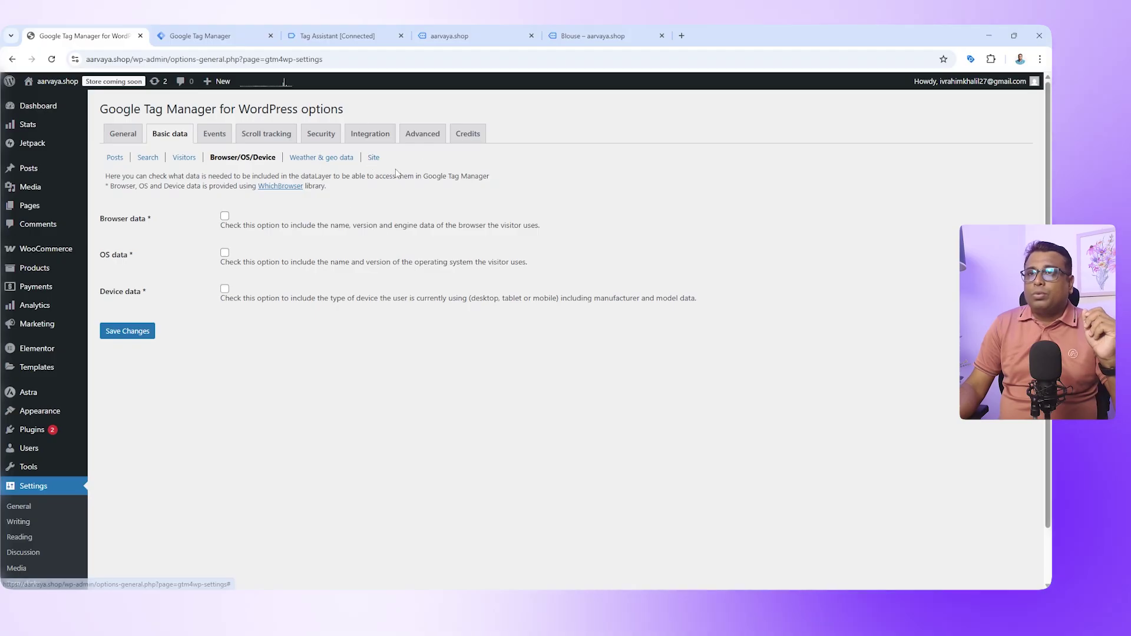
- Look over the plugin's general event, scroll tracking and security blacklist options
{"action": "left_click", "coordinate": [215, 135]}
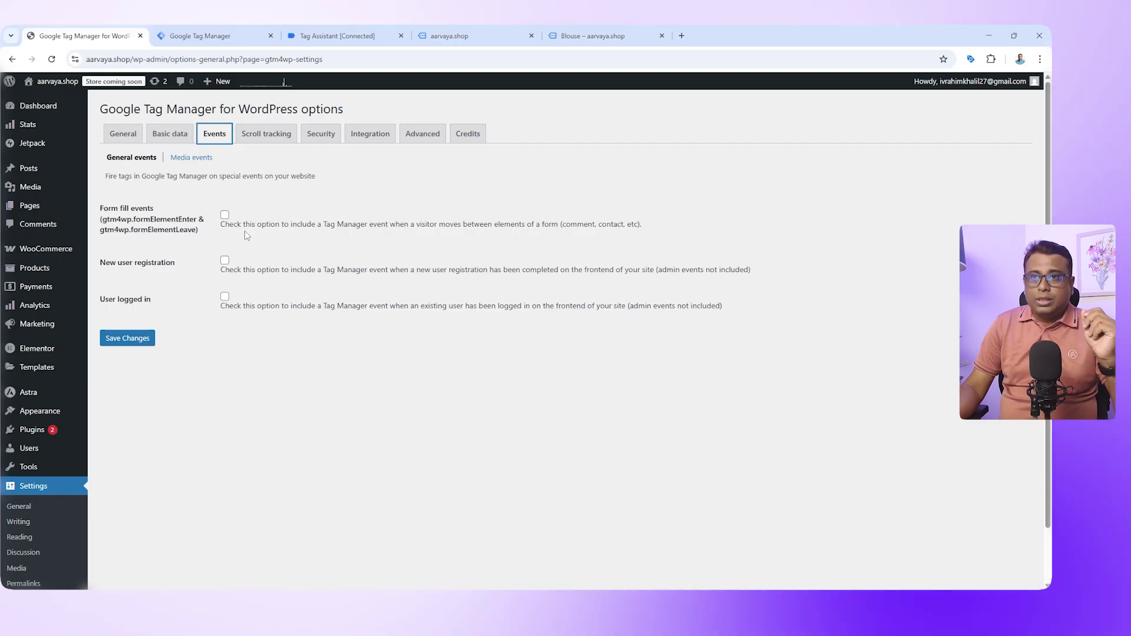
{"action": "left_click", "coordinate": [268, 135]}
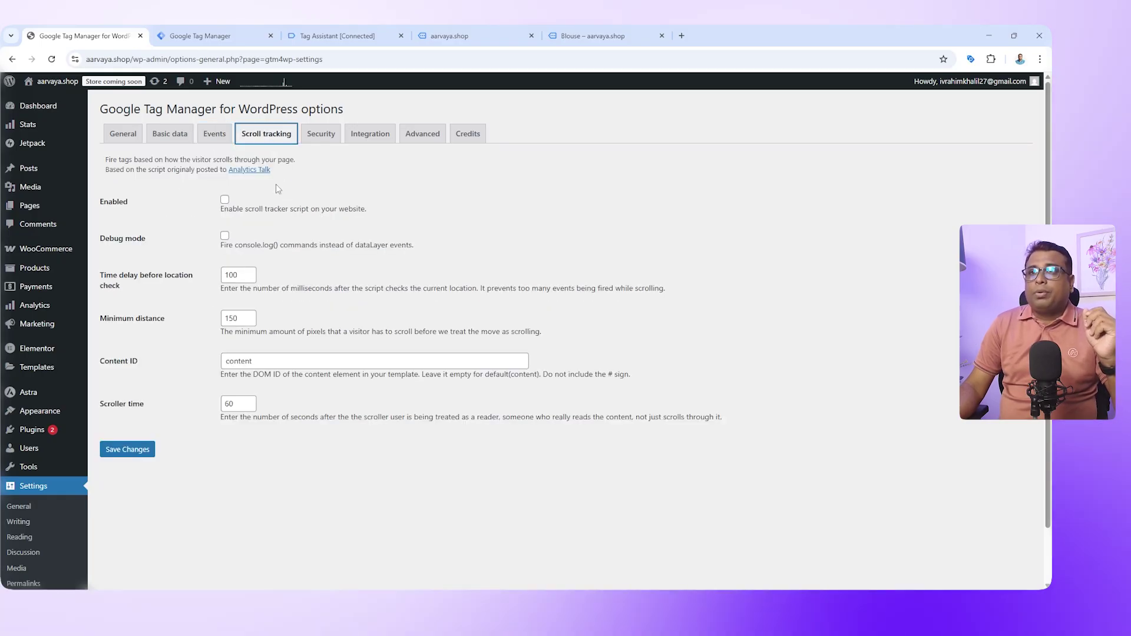
{"action": "left_click", "coordinate": [313, 143]}
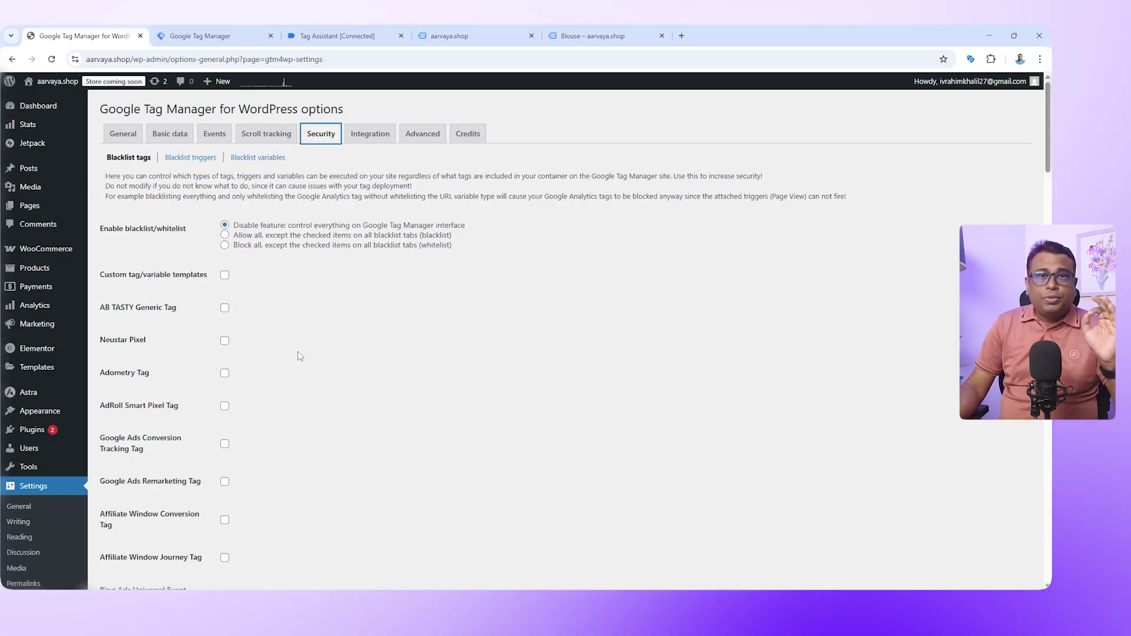
- Enable Track e-commerce in the plugin's WooCommerce integration settings
{"action": "left_click", "coordinate": [374, 136]}
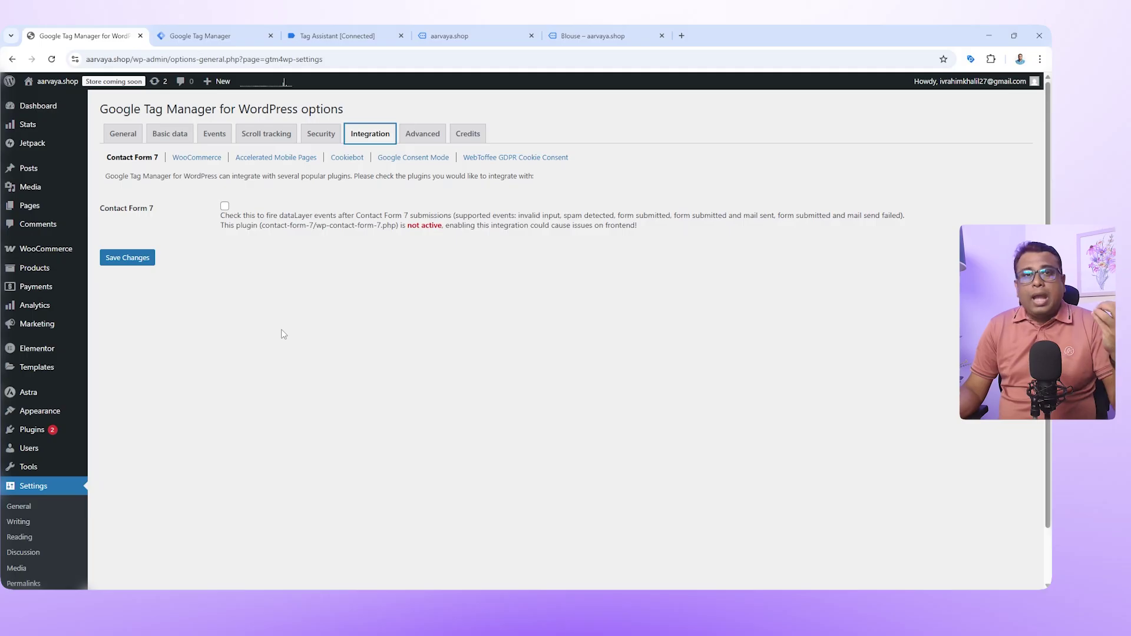
{"action": "left_click", "coordinate": [202, 160]}
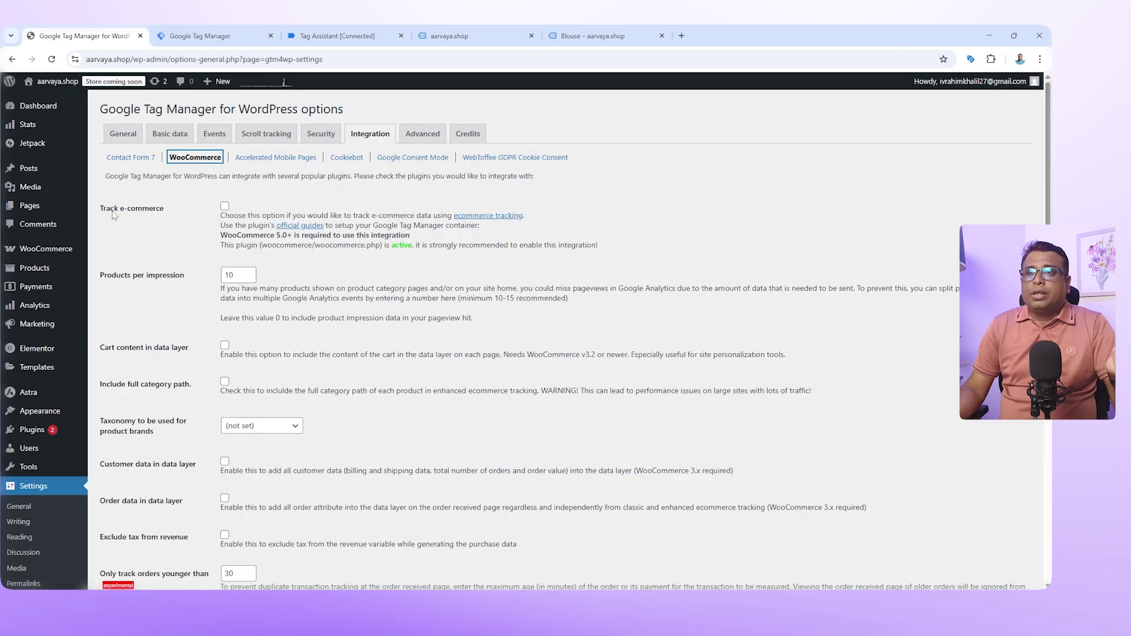
{"action": "left_click_drag", "start_coordinate": [99, 208], "coordinate": [171, 210]}
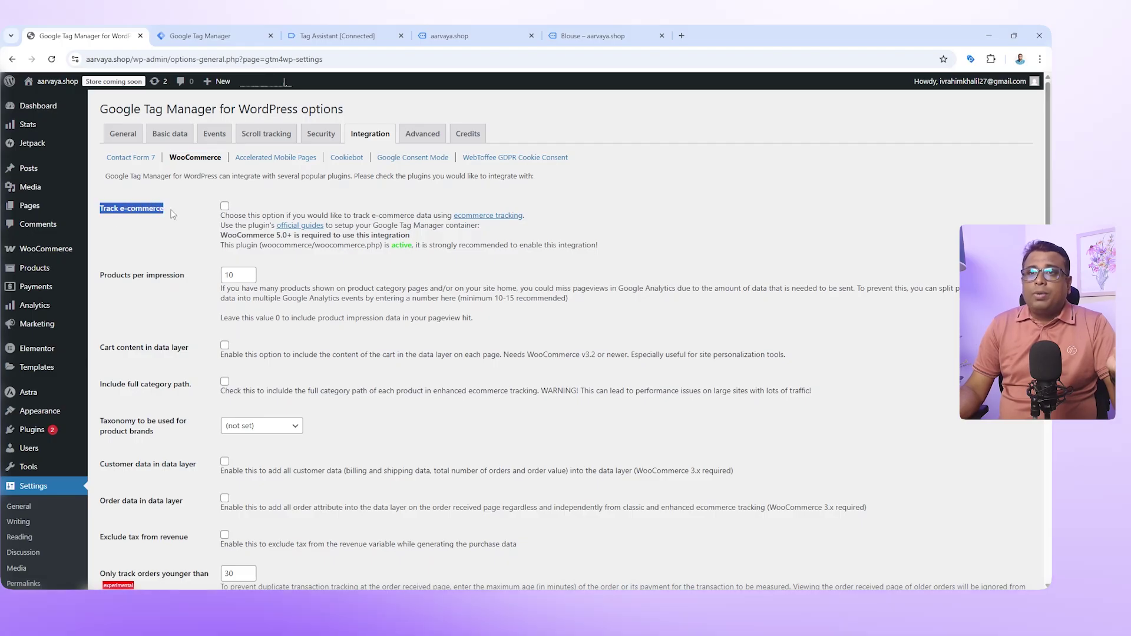
{"action": "left_click", "coordinate": [184, 200]}
{"action": "left_click", "coordinate": [224, 207]}
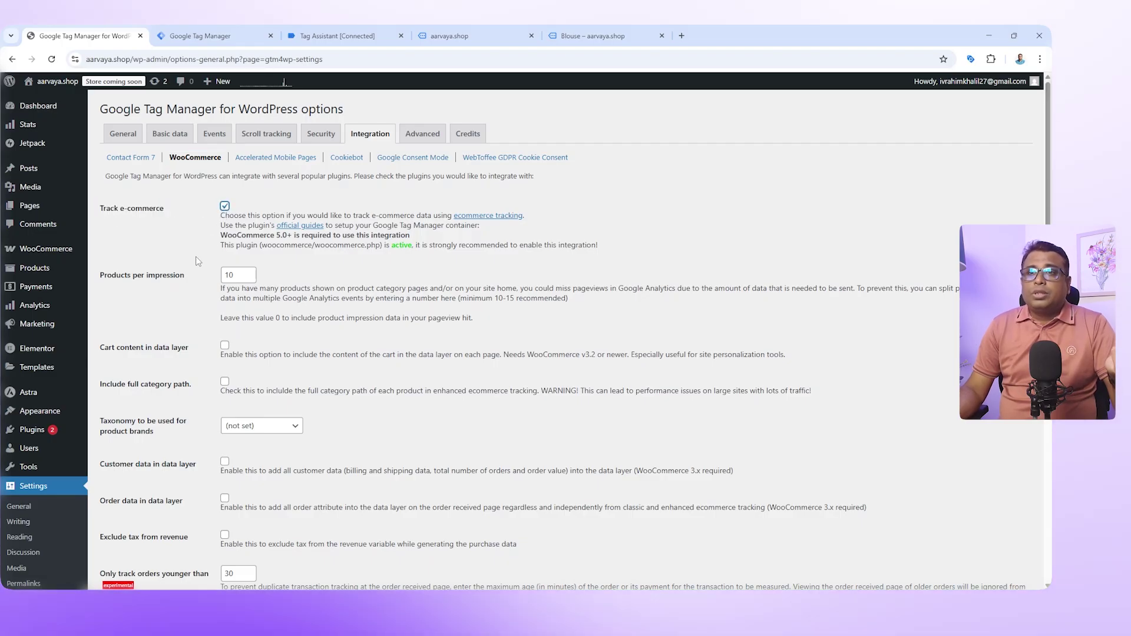
- Set Products per impression to 0 in the WooCommerce integration settings
{"action": "scroll", "coordinate": [195, 256], "scroll_direction": "down", "scroll_amount": 1}
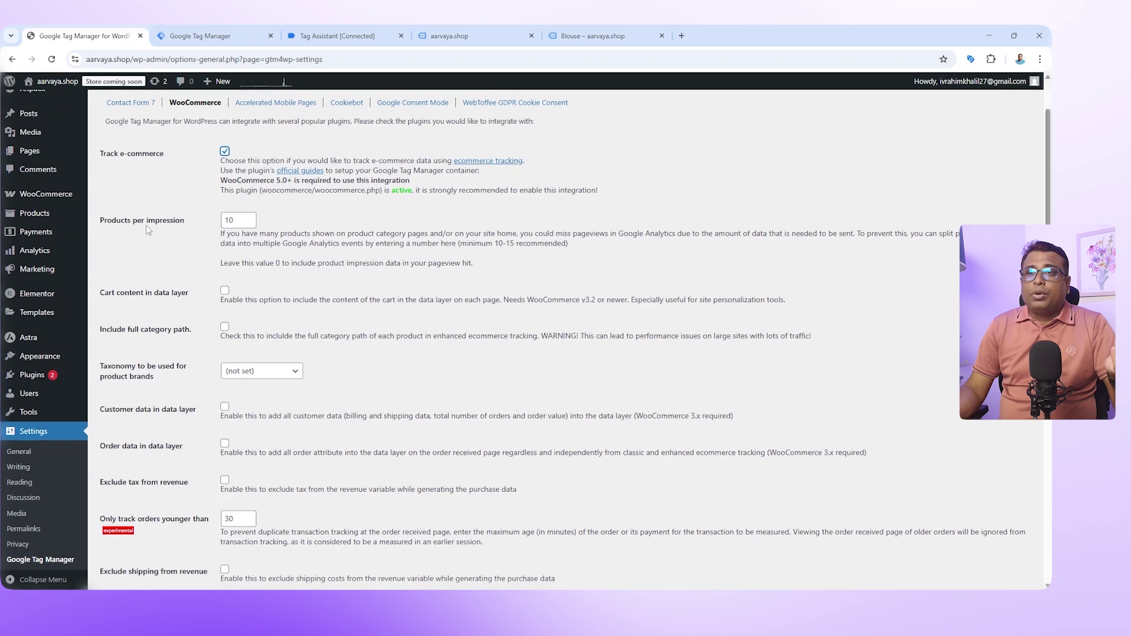
{"action": "double_click", "coordinate": [227, 220]}
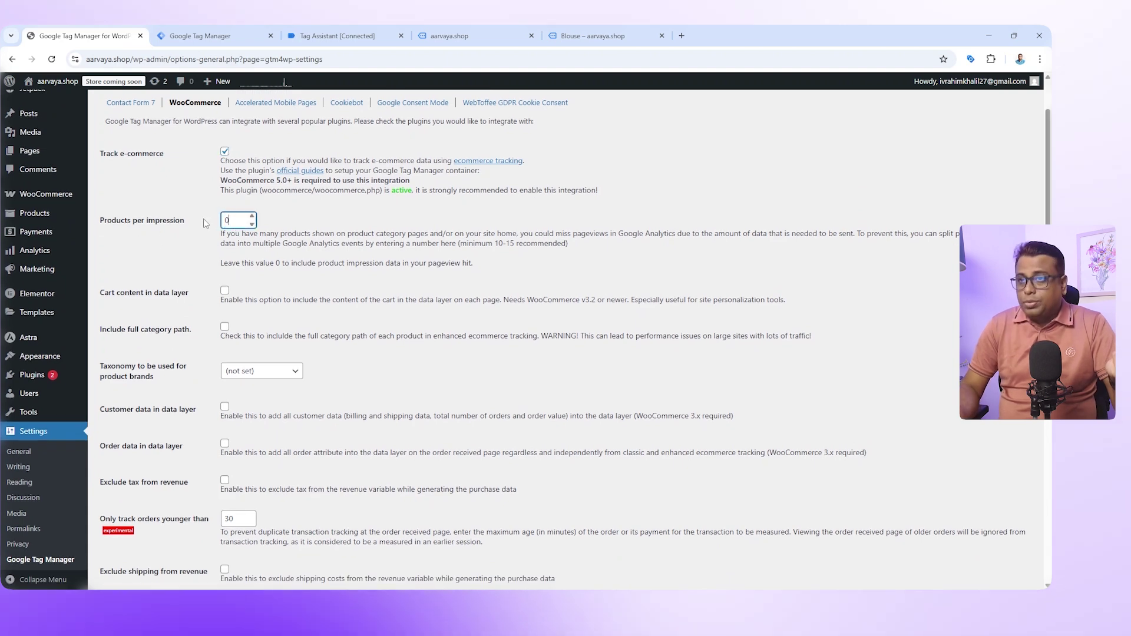
{"action": "type", "text": "0"}
{"action": "left_click", "coordinate": [308, 210]}
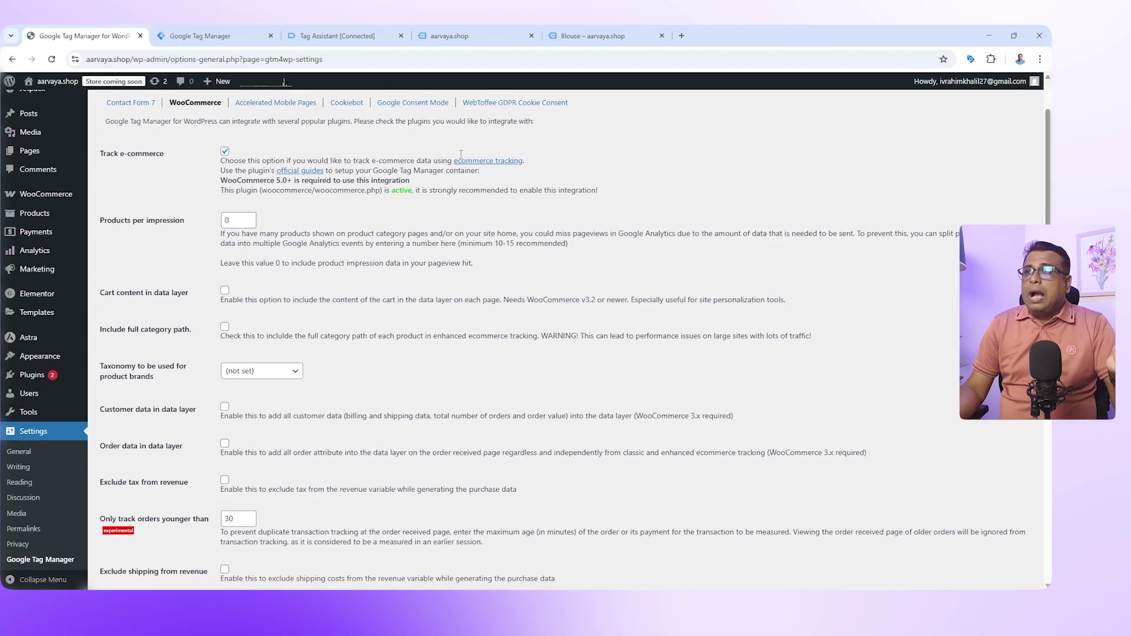
- Examine the shop page and the Blouse product page down to its related products, then return to the plugin settings
{"action": "left_click", "coordinate": [573, 32]}
{"action": "left_click", "coordinate": [457, 35]}
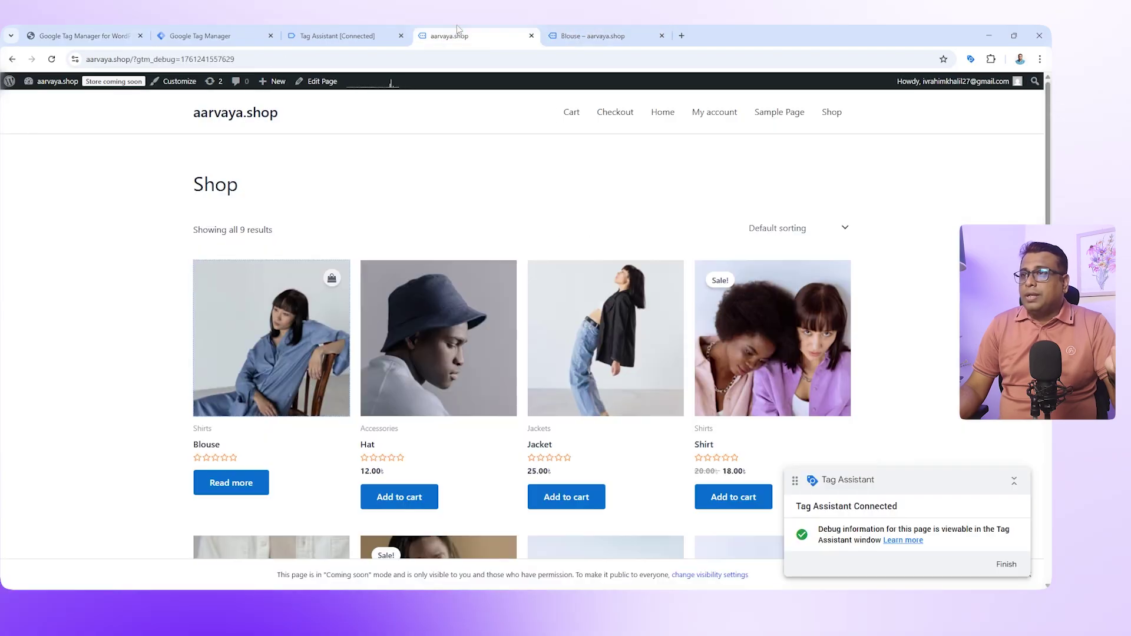
{"action": "left_click", "coordinate": [592, 36]}
{"action": "scroll", "coordinate": [641, 331], "scroll_direction": "down", "scroll_amount": 5}
{"action": "scroll", "coordinate": [641, 330], "scroll_direction": "up", "scroll_amount": 5}
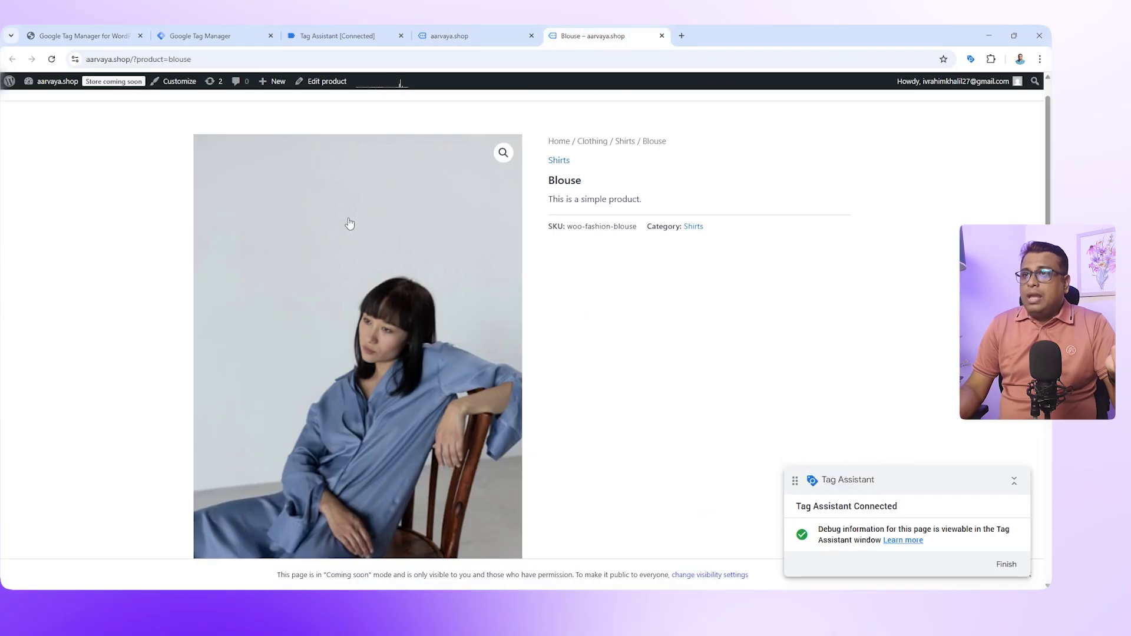
{"action": "scroll", "coordinate": [504, 265], "scroll_direction": "down", "scroll_amount": 10}
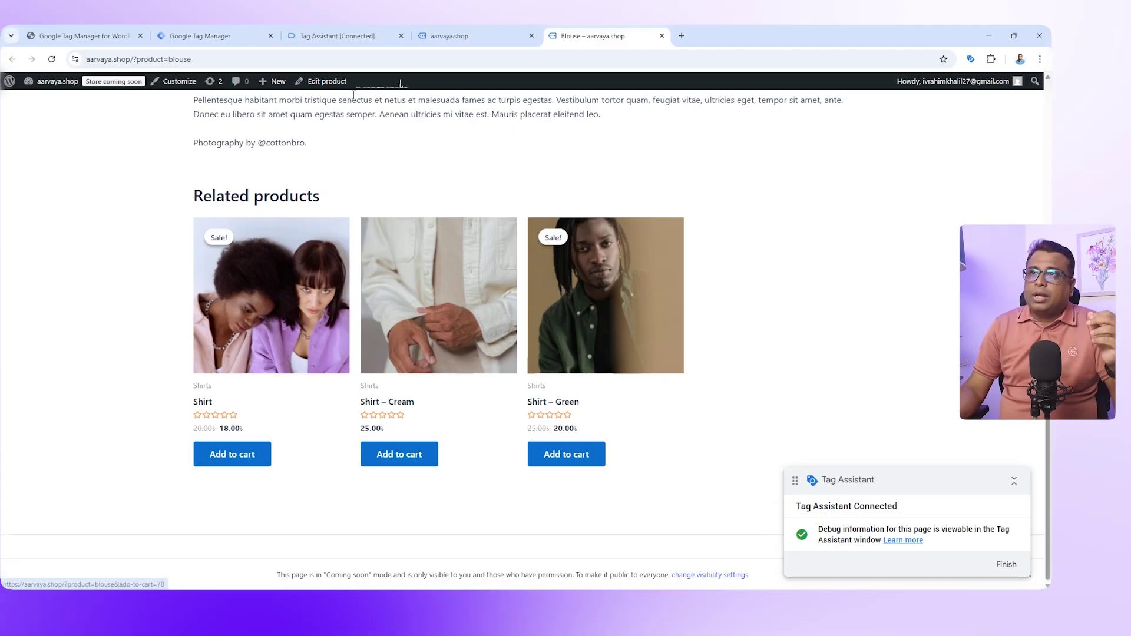
{"action": "left_click", "coordinate": [101, 31]}
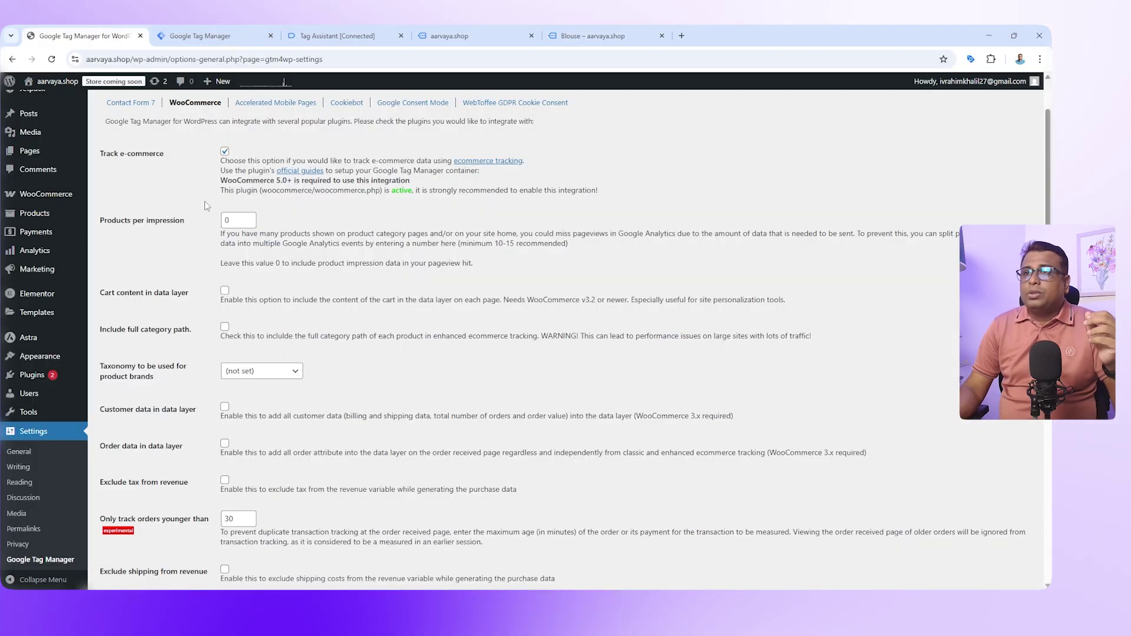
- Enable Cart content in data layer, Include full category path, Customer data in data layer and Order data in data layer
{"action": "left_click", "coordinate": [236, 221]}
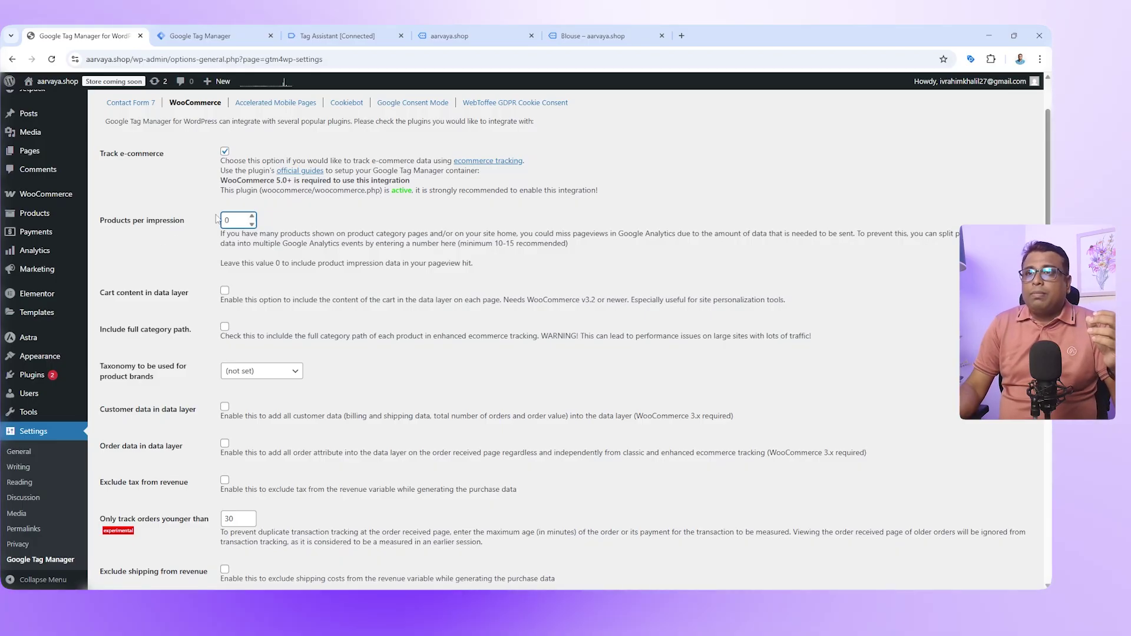
{"action": "left_click", "coordinate": [360, 211]}
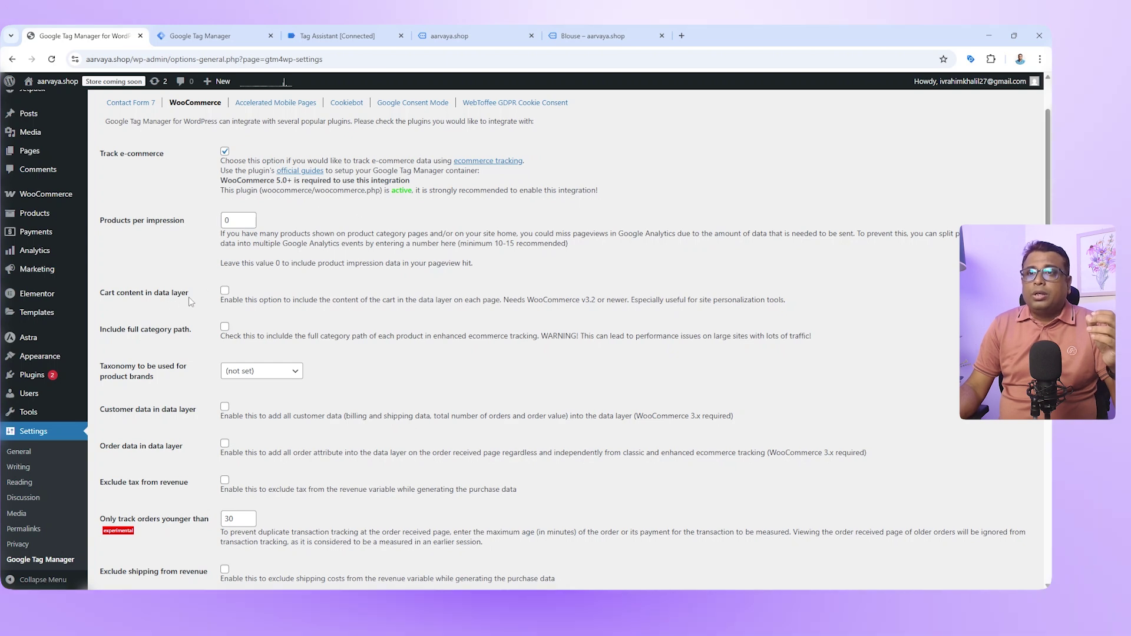
{"action": "left_click", "coordinate": [225, 290]}
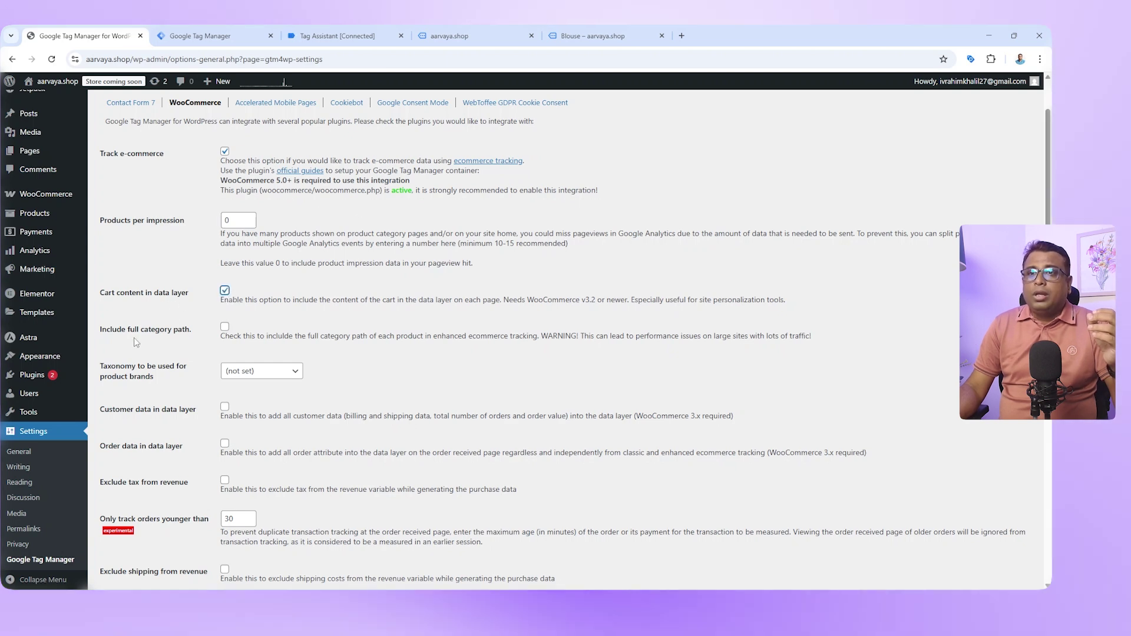
{"action": "left_click", "coordinate": [225, 327]}
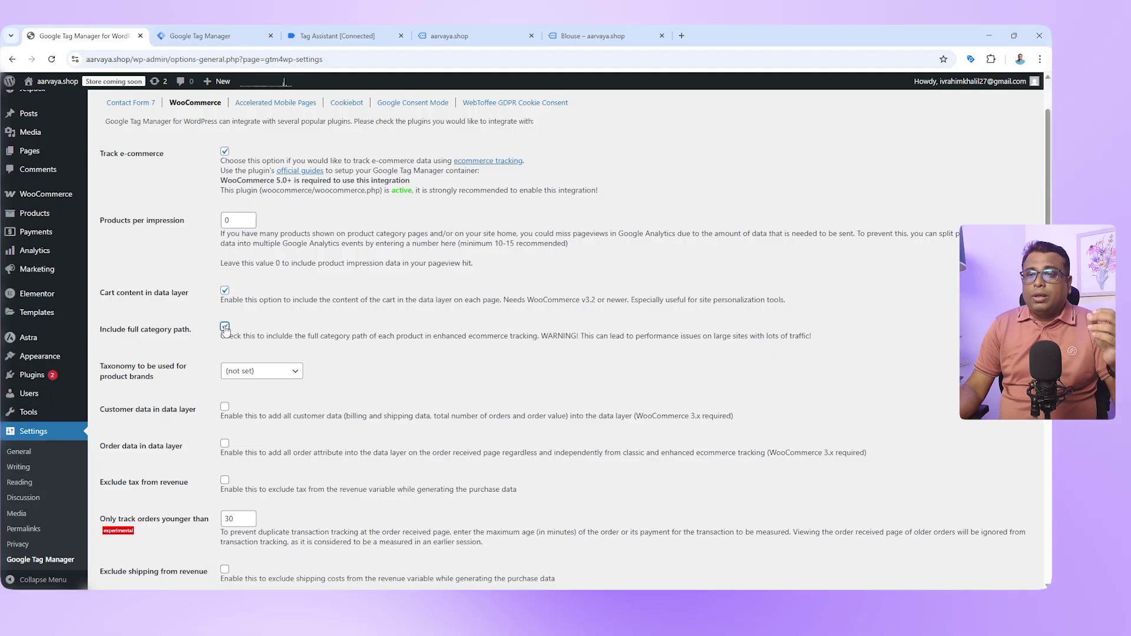
{"action": "scroll", "coordinate": [275, 294], "scroll_direction": "down", "scroll_amount": 1}
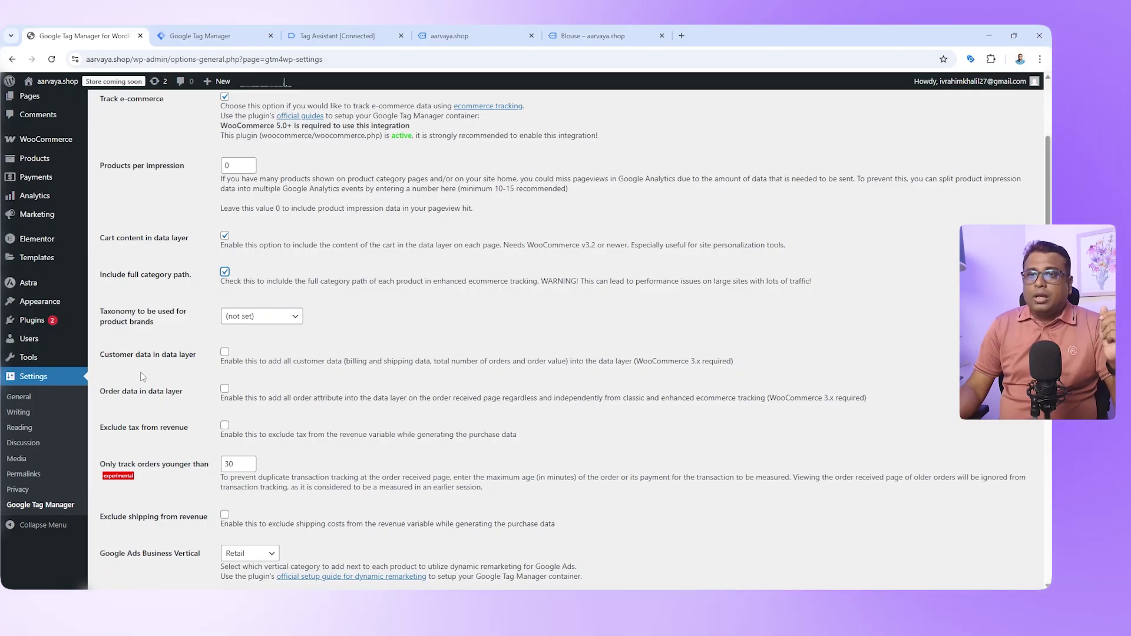
{"action": "left_click", "coordinate": [225, 352]}
{"action": "scroll", "coordinate": [271, 353], "scroll_direction": "down", "scroll_amount": 1}
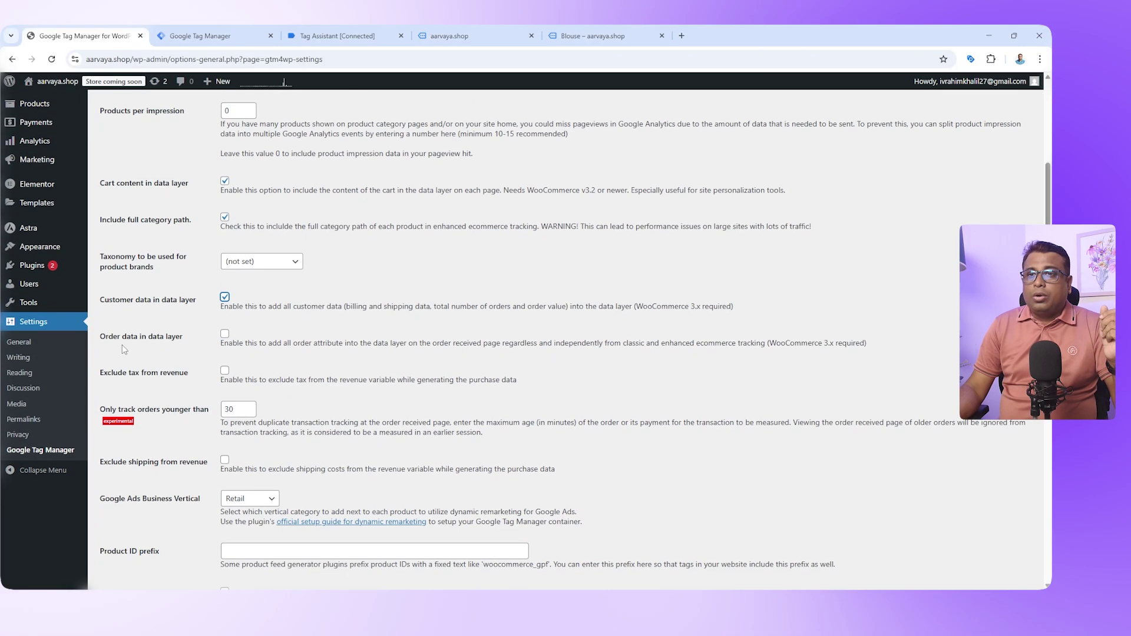
{"action": "left_click", "coordinate": [225, 334]}
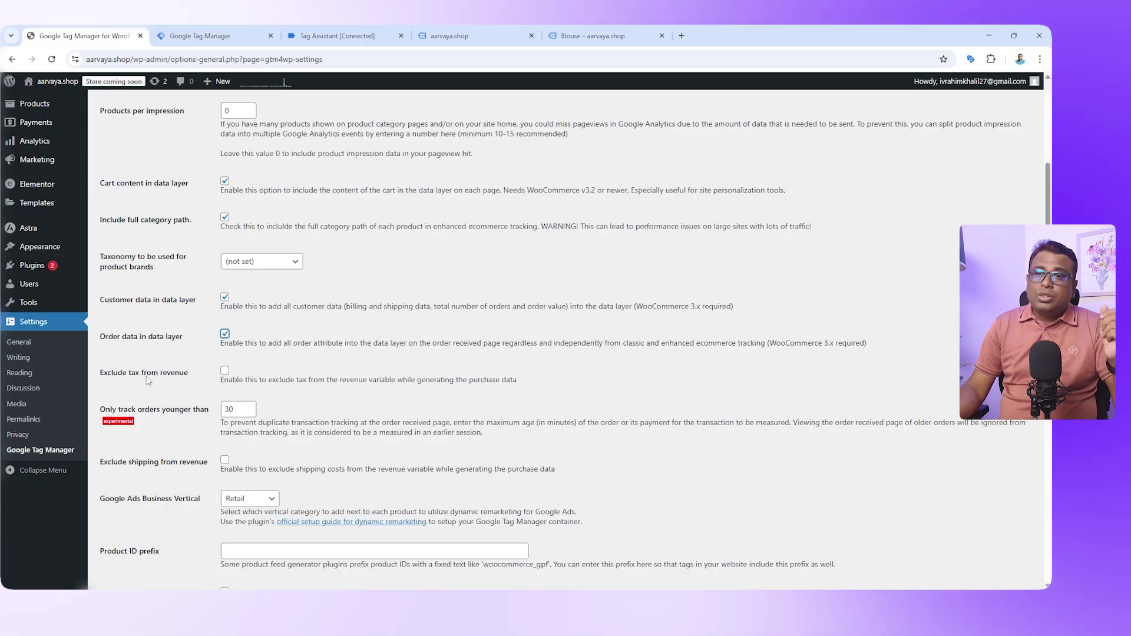
{"action": "scroll", "coordinate": [213, 363], "scroll_direction": "down", "scroll_amount": 1}
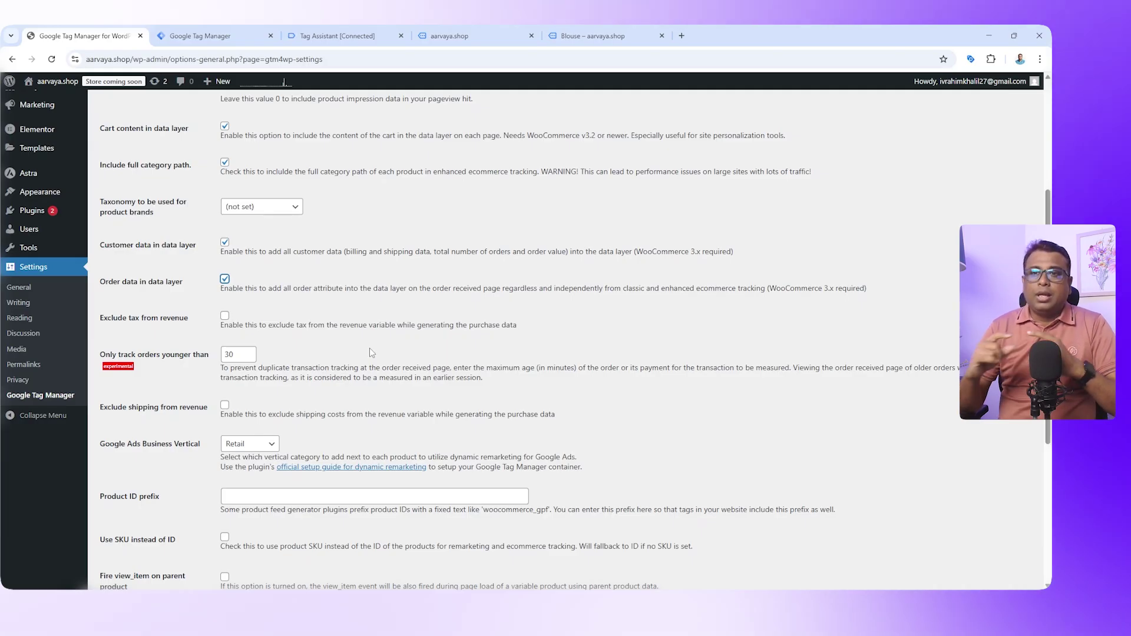
{"action": "scroll", "coordinate": [330, 353], "scroll_direction": "down", "scroll_amount": 1}
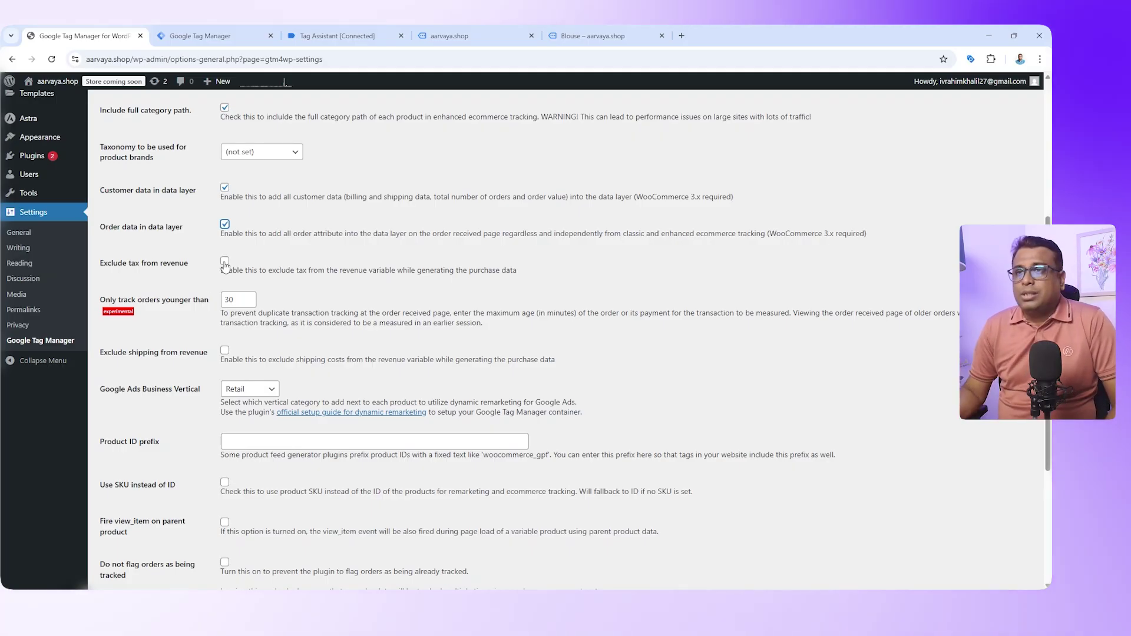
- Review the remaining WooCommerce integration options down to the select_item timeout and save the plugin settings
{"action": "scroll", "coordinate": [225, 265], "scroll_direction": "down", "scroll_amount": 3}
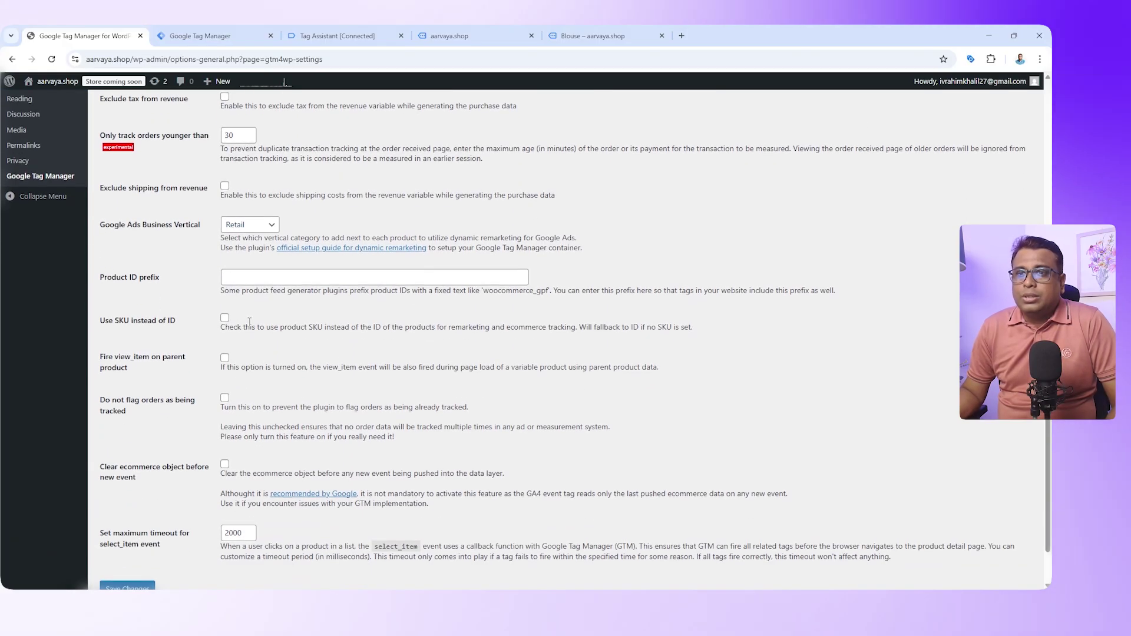
{"action": "scroll", "coordinate": [250, 321], "scroll_direction": "down", "scroll_amount": 1}
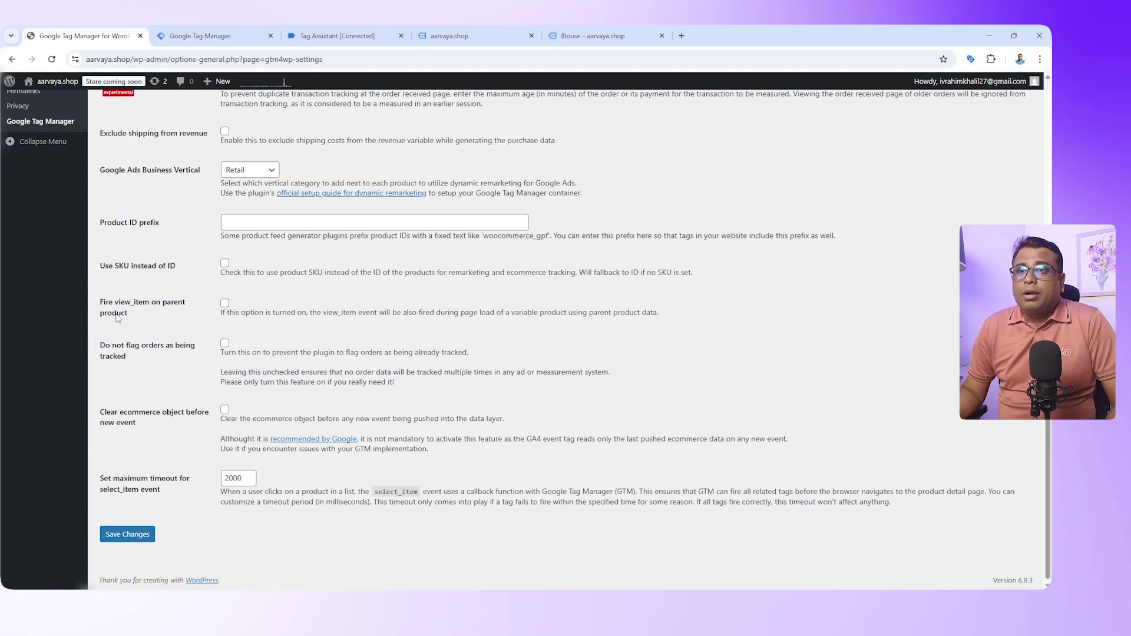
{"action": "scroll", "coordinate": [194, 324], "scroll_direction": "down", "scroll_amount": 1}
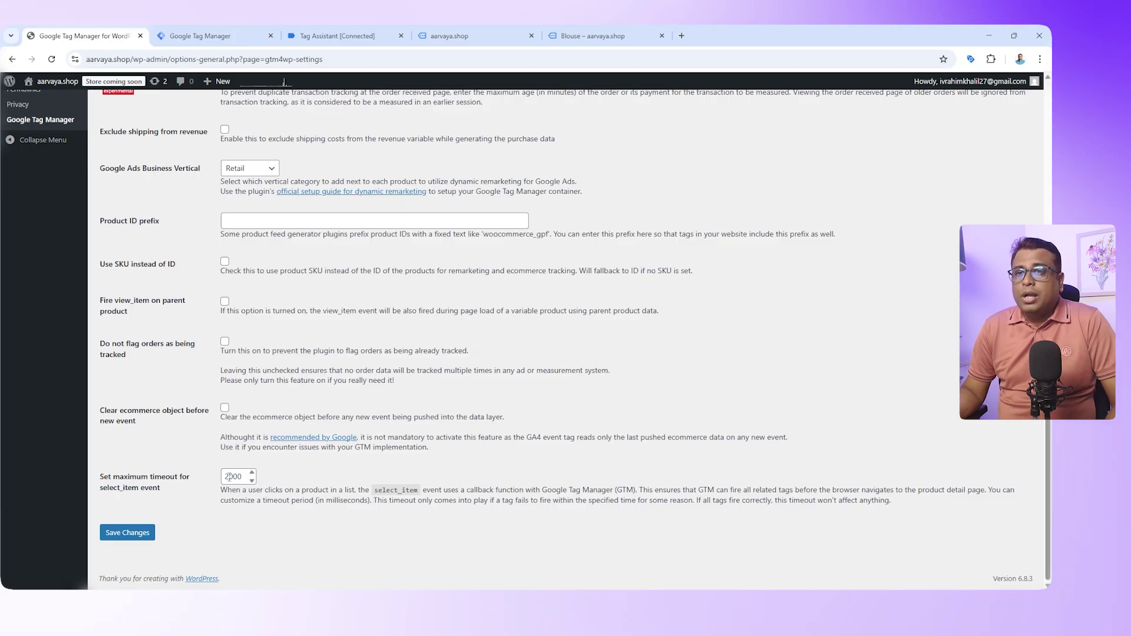
{"action": "scroll", "coordinate": [233, 209], "scroll_direction": "up", "scroll_amount": 6}
{"action": "scroll", "coordinate": [234, 209], "scroll_direction": "down", "scroll_amount": 4}
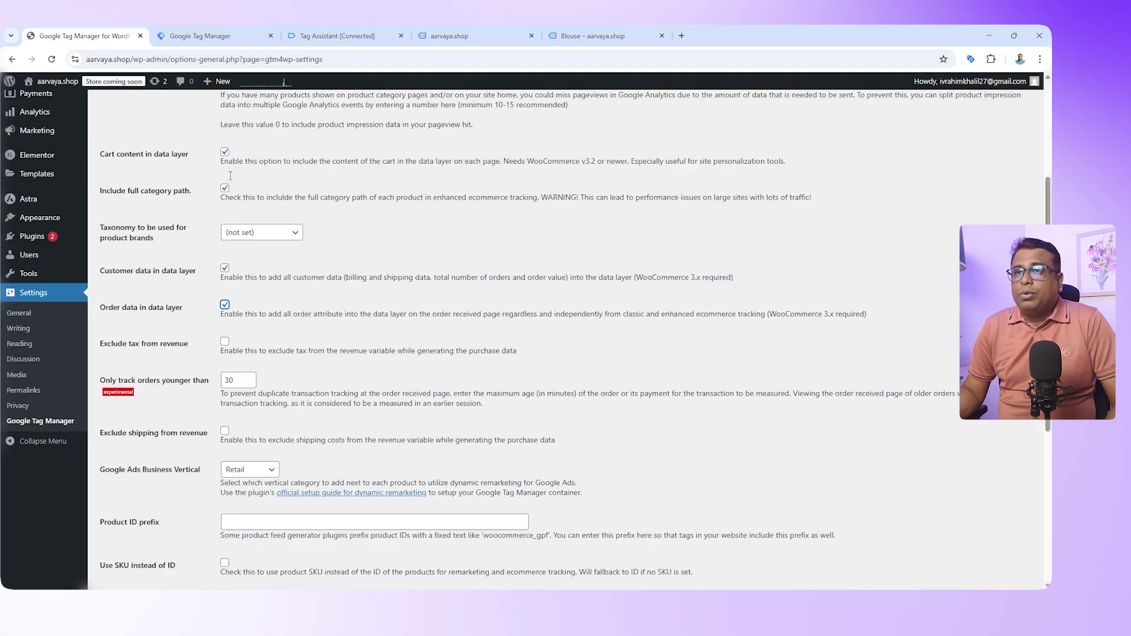
{"action": "scroll", "coordinate": [234, 210], "scroll_direction": "down", "scroll_amount": 2}
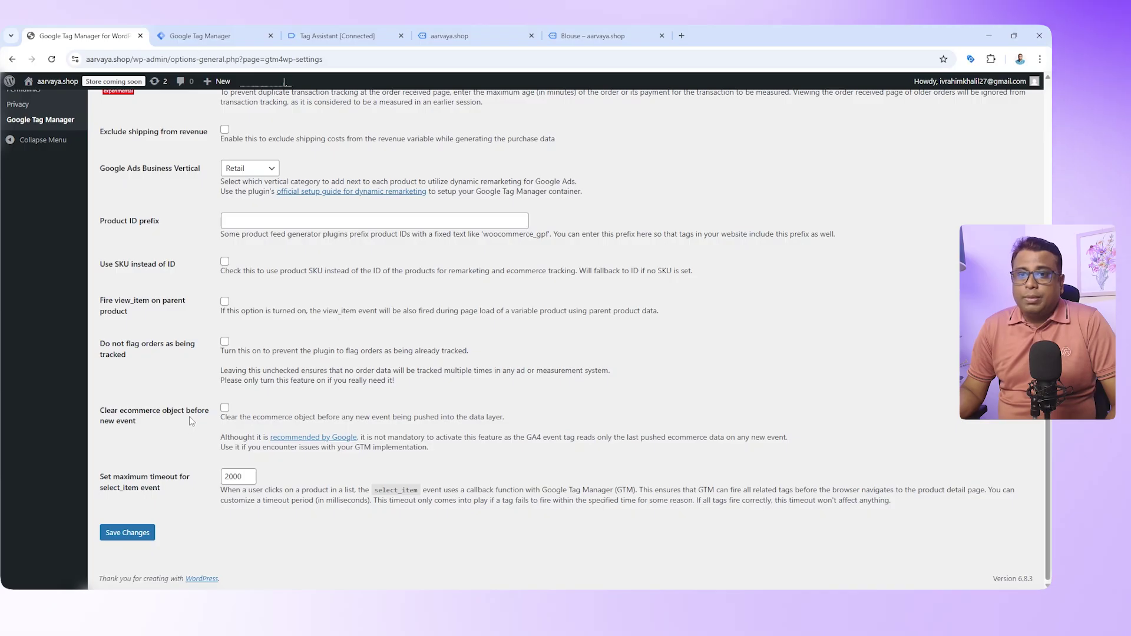
{"action": "left_click", "coordinate": [128, 534]}
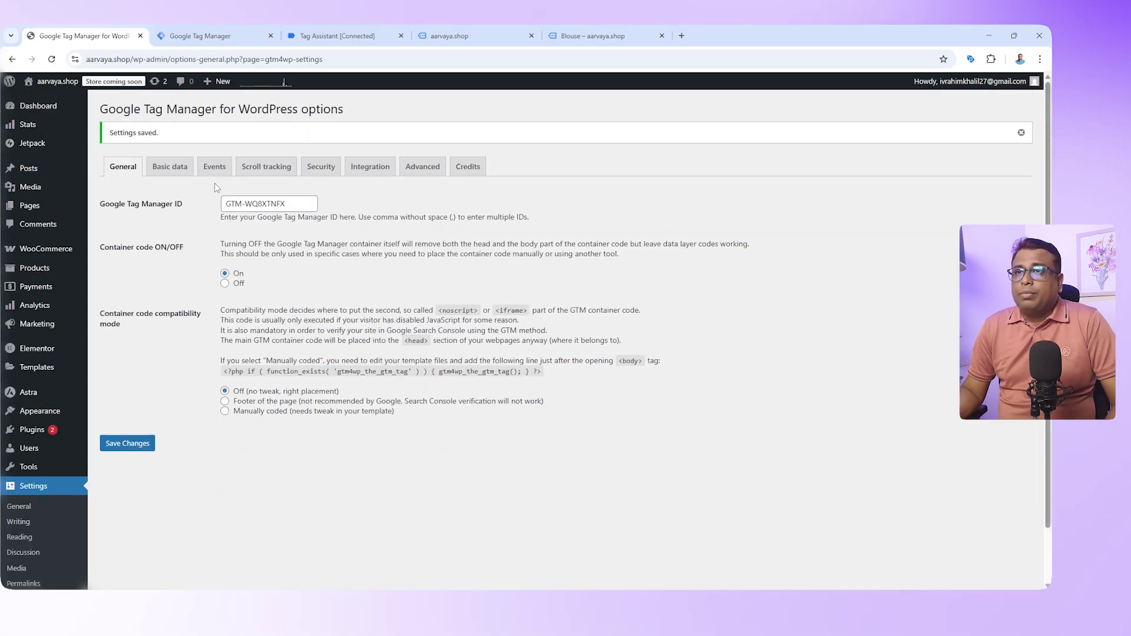
- Recheck the saved WooCommerce integration options and save the plugin settings again
{"action": "left_click", "coordinate": [364, 172]}
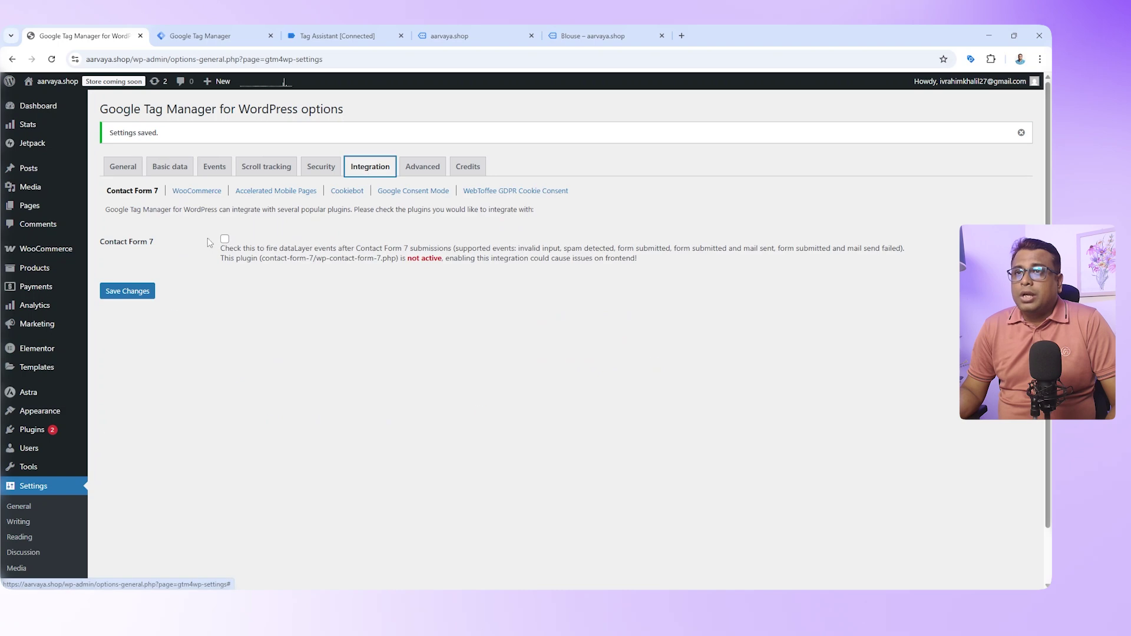
{"action": "left_click", "coordinate": [197, 191]}
{"action": "scroll", "coordinate": [245, 244], "scroll_direction": "down", "scroll_amount": 10}
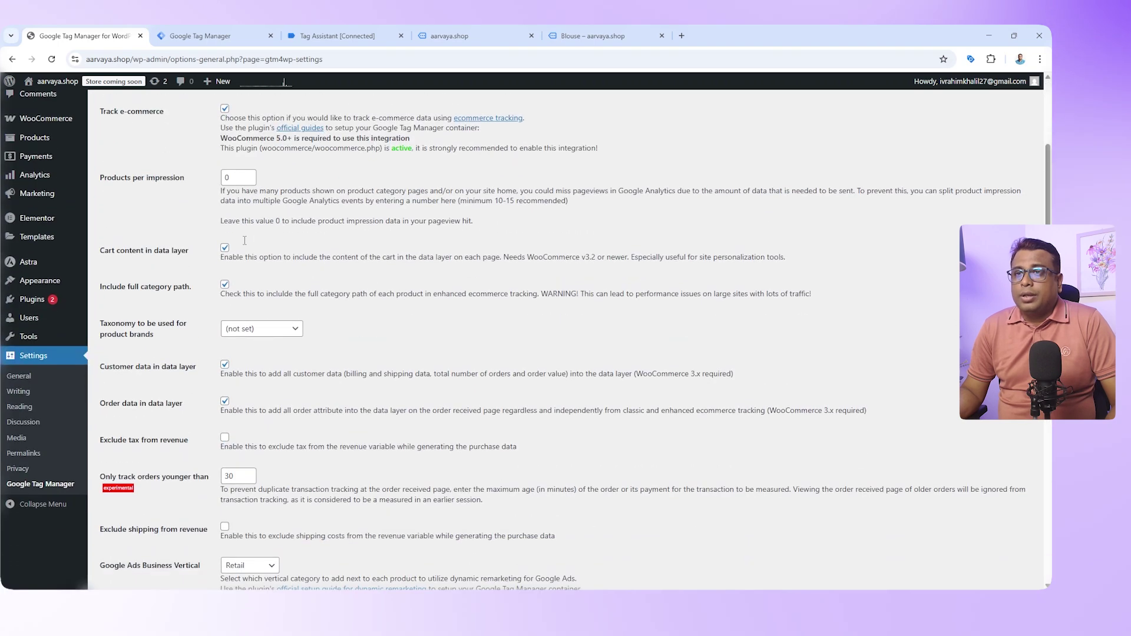
{"action": "scroll", "coordinate": [245, 245], "scroll_direction": "down", "scroll_amount": 3}
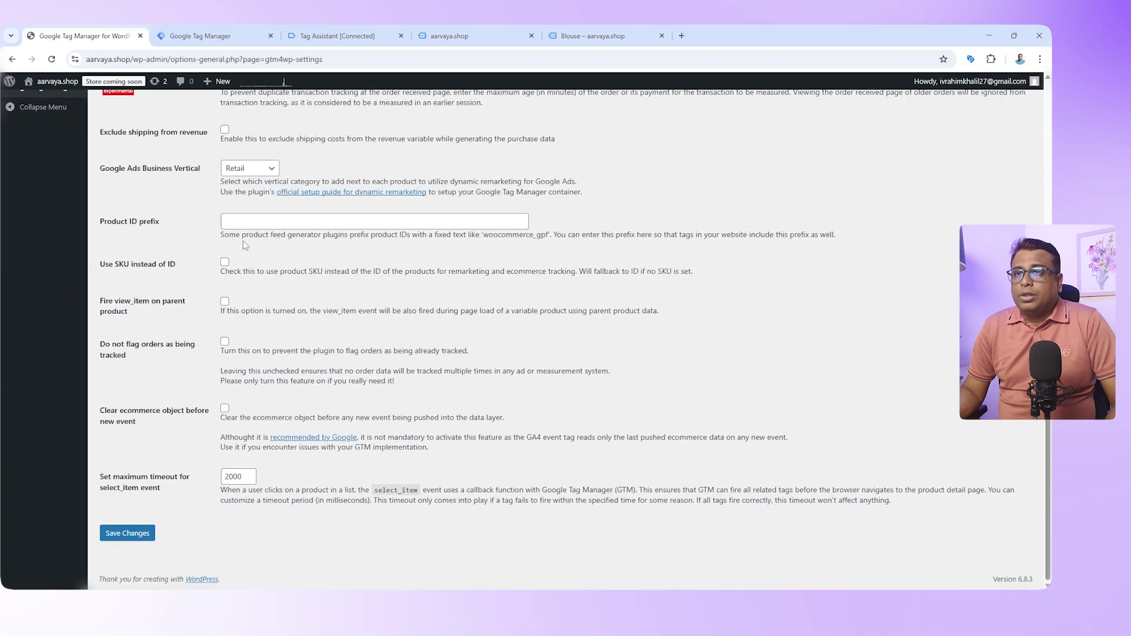
{"action": "left_click", "coordinate": [135, 540]}
- Switch to Google Tag Manager and publish the container as a new version without a name or description
{"action": "left_click", "coordinate": [344, 31]}
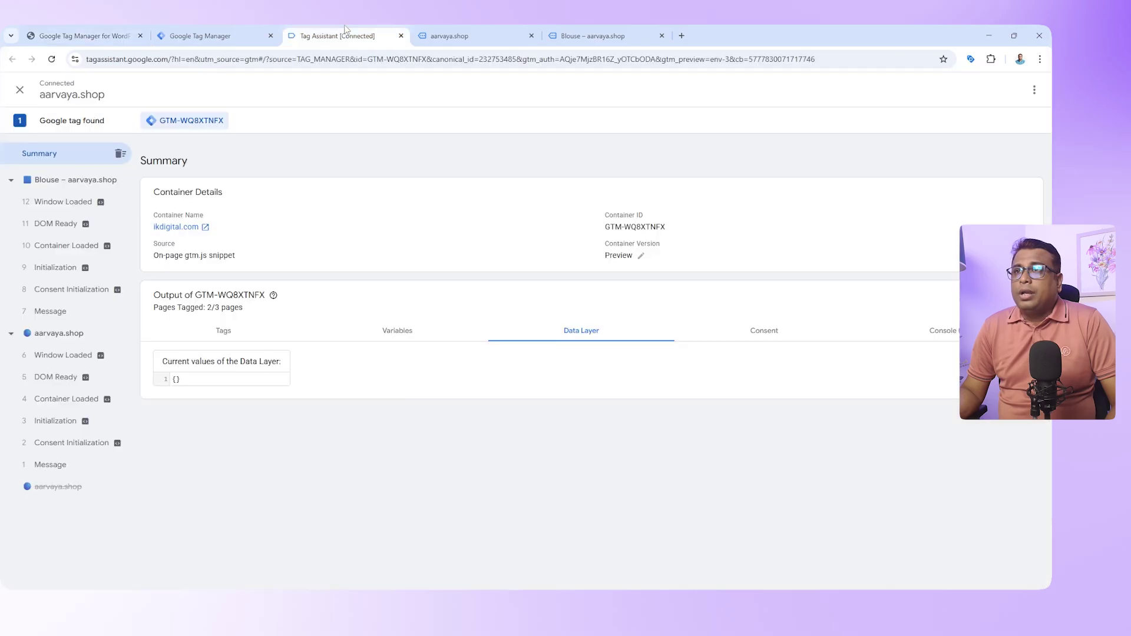
{"action": "left_click", "coordinate": [201, 35]}
{"action": "left_click", "coordinate": [1009, 120]}
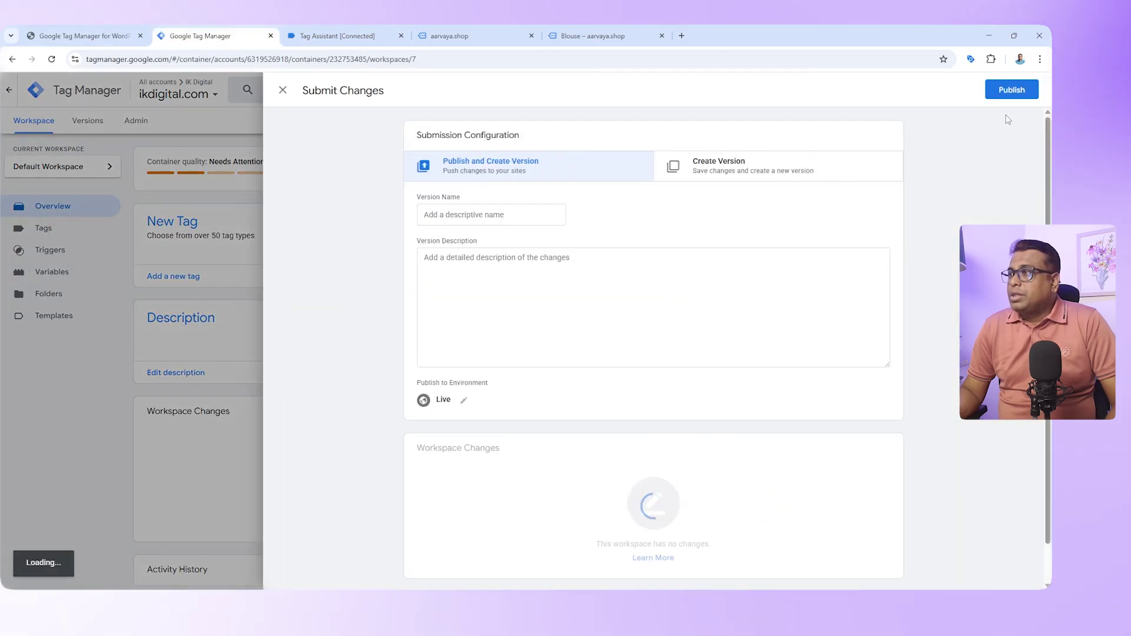
{"action": "left_click", "coordinate": [1017, 92]}
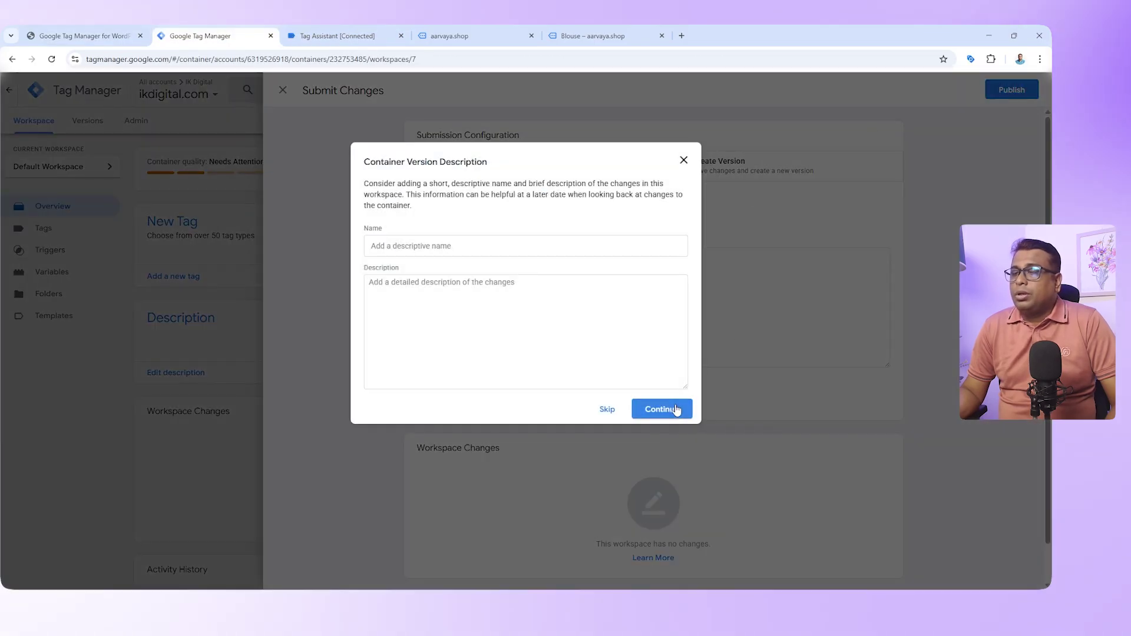
{"action": "left_click", "coordinate": [671, 409]}
- End the old Tag Assistant debug session and close its connected shop page
{"action": "left_click", "coordinate": [401, 36]}
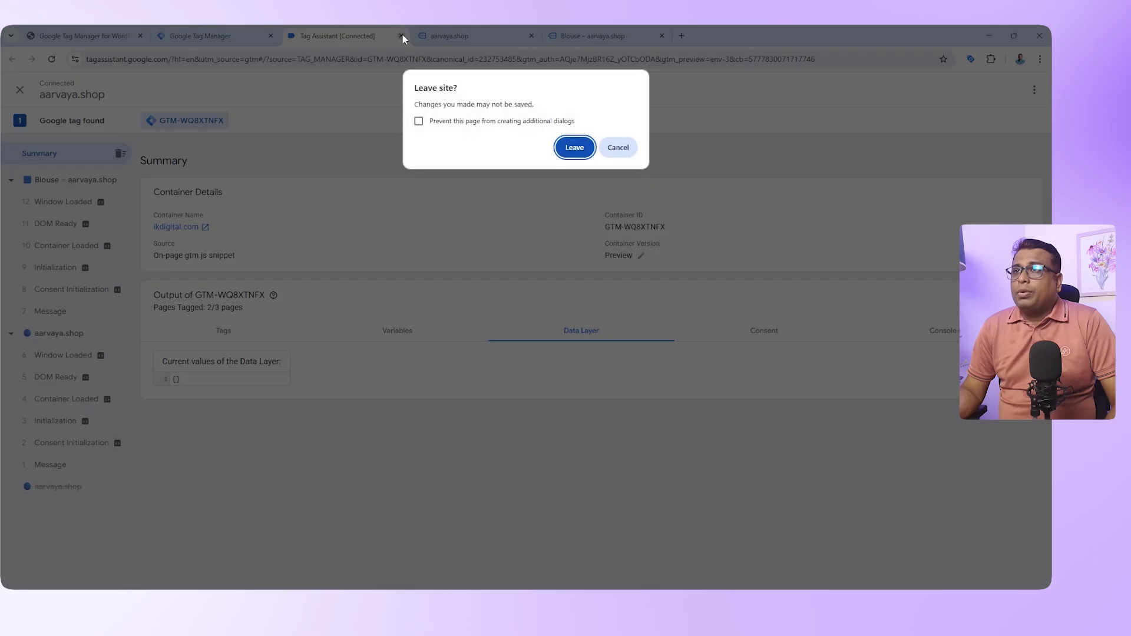
{"action": "key", "text": "Return"}
{"action": "left_click", "coordinate": [401, 35]}
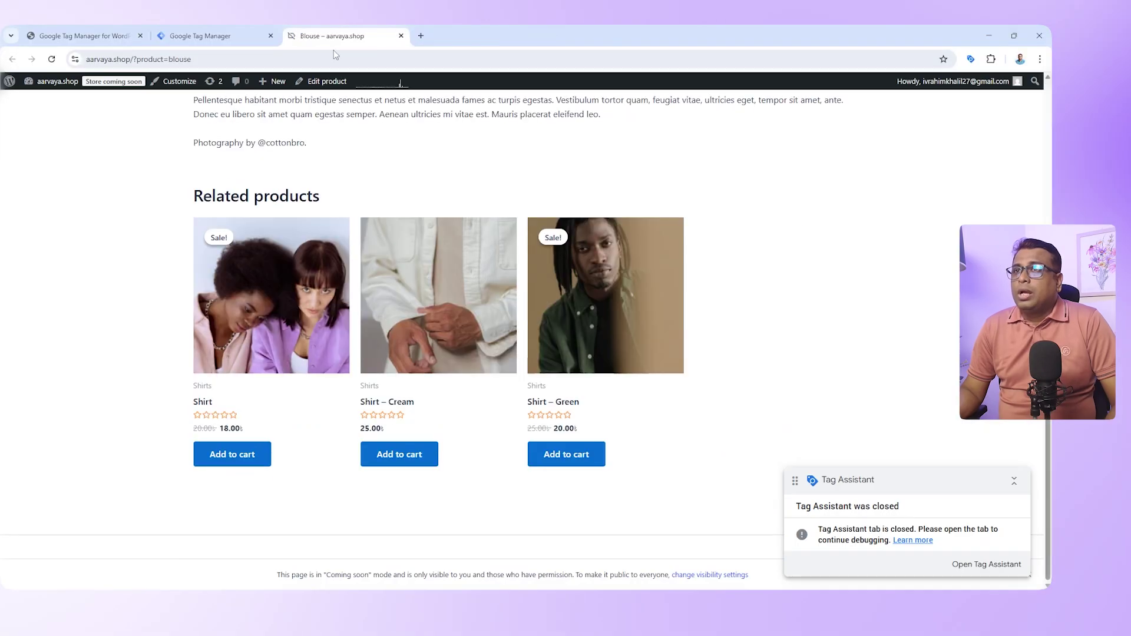
{"action": "left_click_drag", "start_coordinate": [158, 59], "coordinate": [62, 65]}
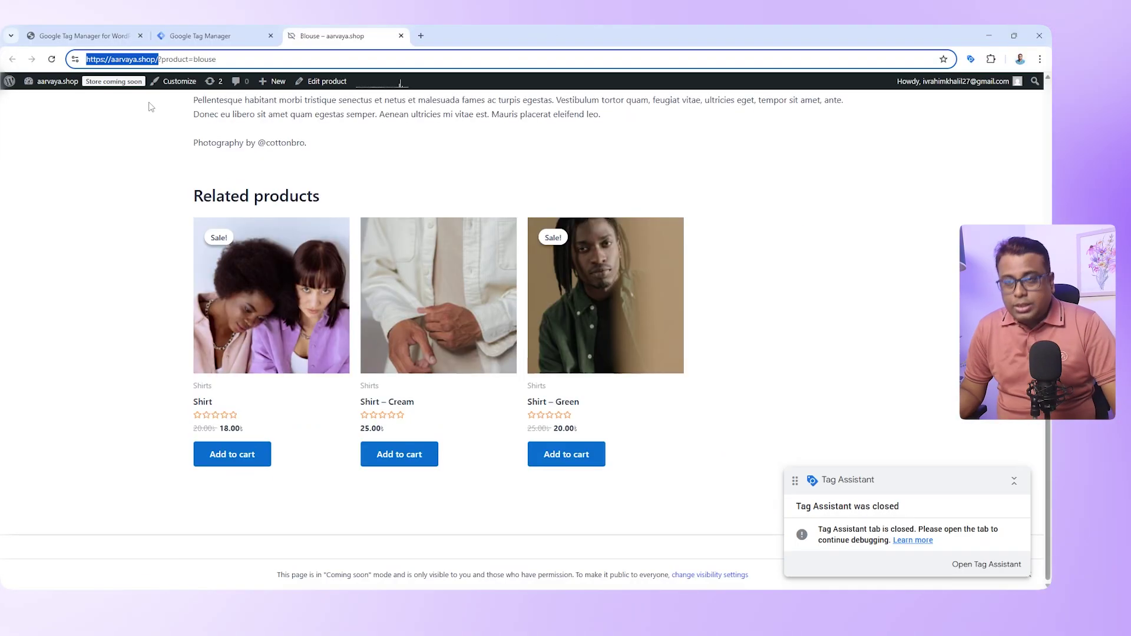
{"action": "left_click", "coordinate": [82, 35]}
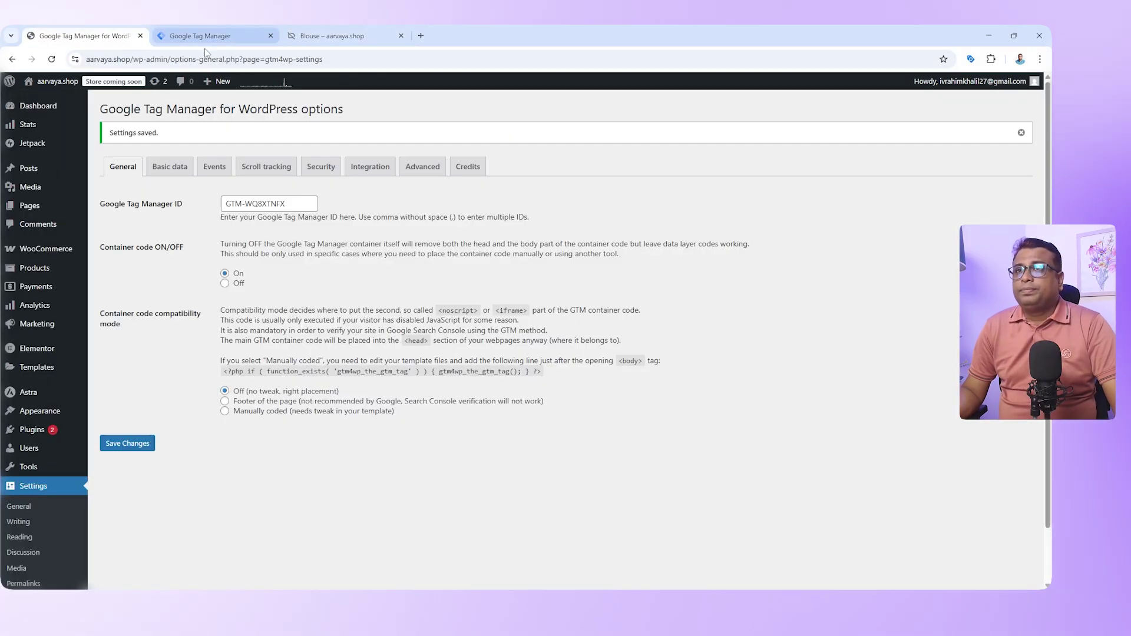
{"action": "left_click", "coordinate": [194, 34]}
{"action": "left_click", "coordinate": [282, 90]}
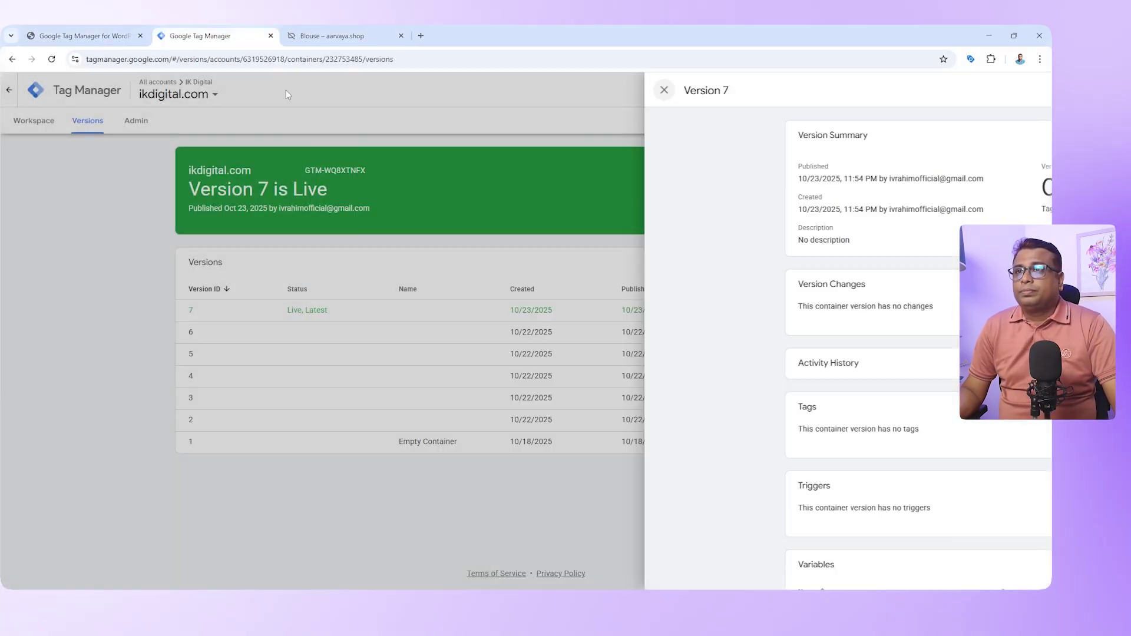
{"action": "left_click", "coordinate": [37, 121]}
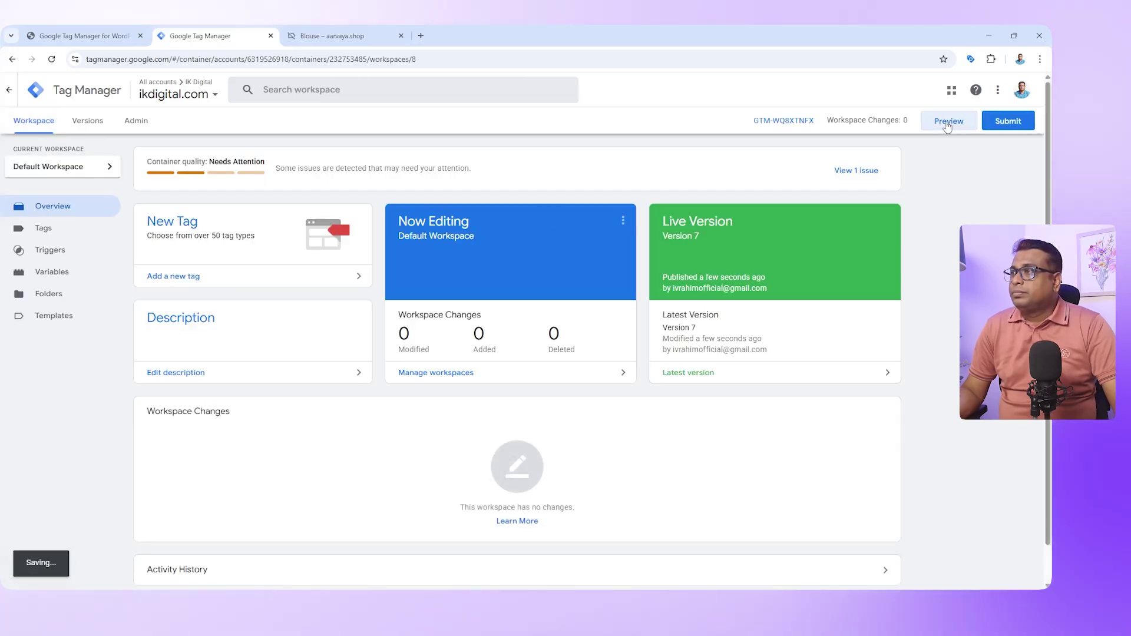
{"action": "left_click", "coordinate": [946, 123]}
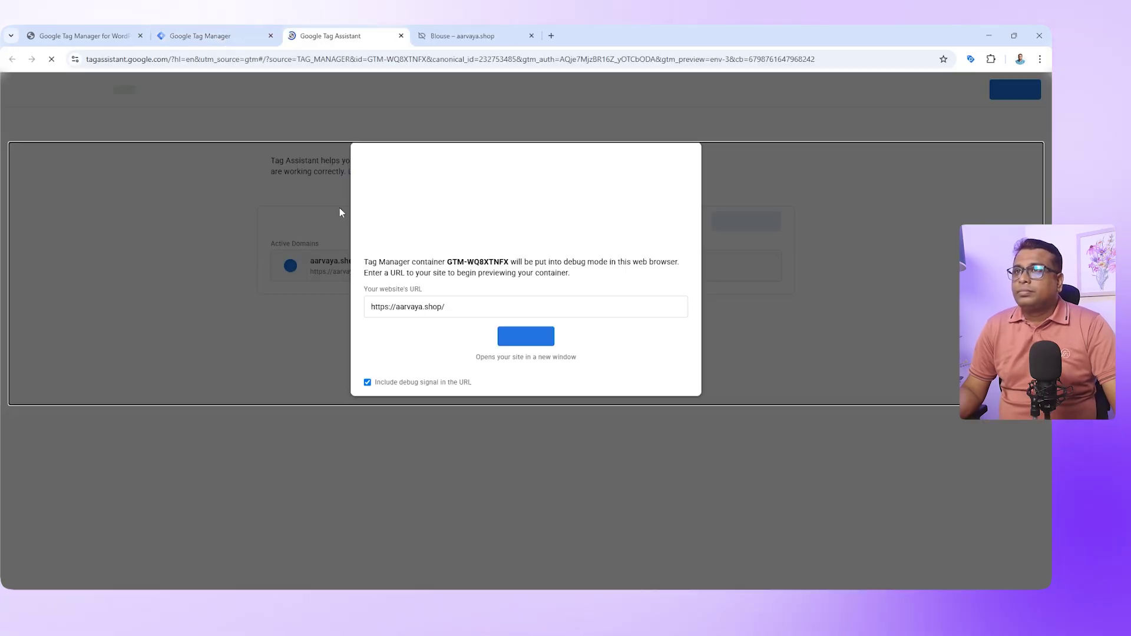
{"action": "left_click", "coordinate": [518, 337]}
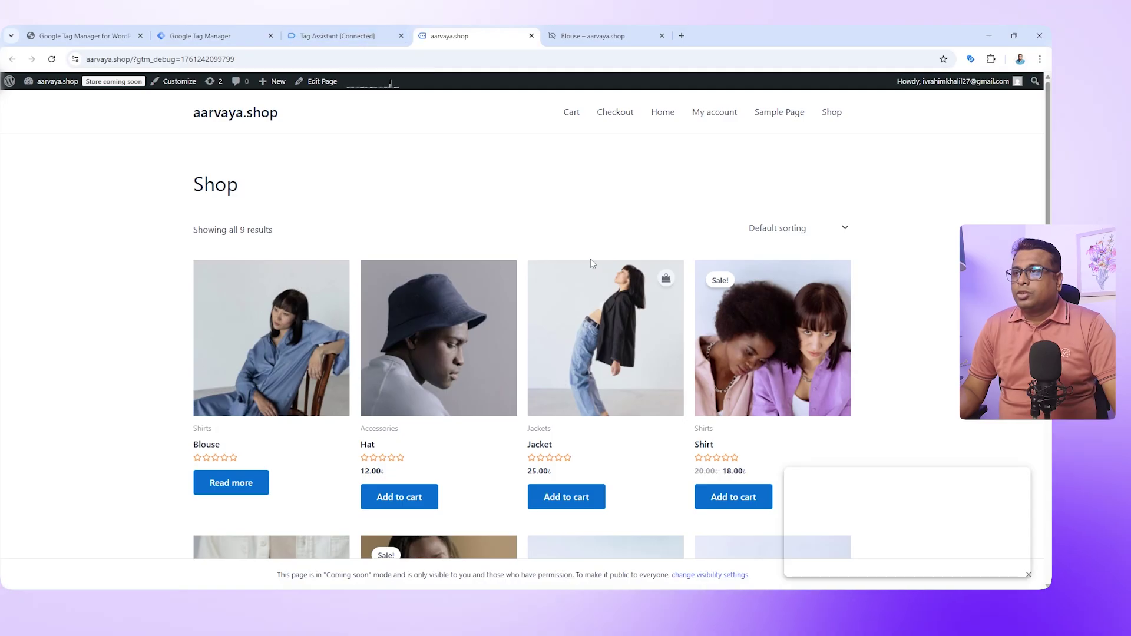
- Open the Shirt product from the shop page in a new browser tab and close the old Blouse page
{"action": "scroll", "coordinate": [593, 263], "scroll_direction": "down", "scroll_amount": 2}
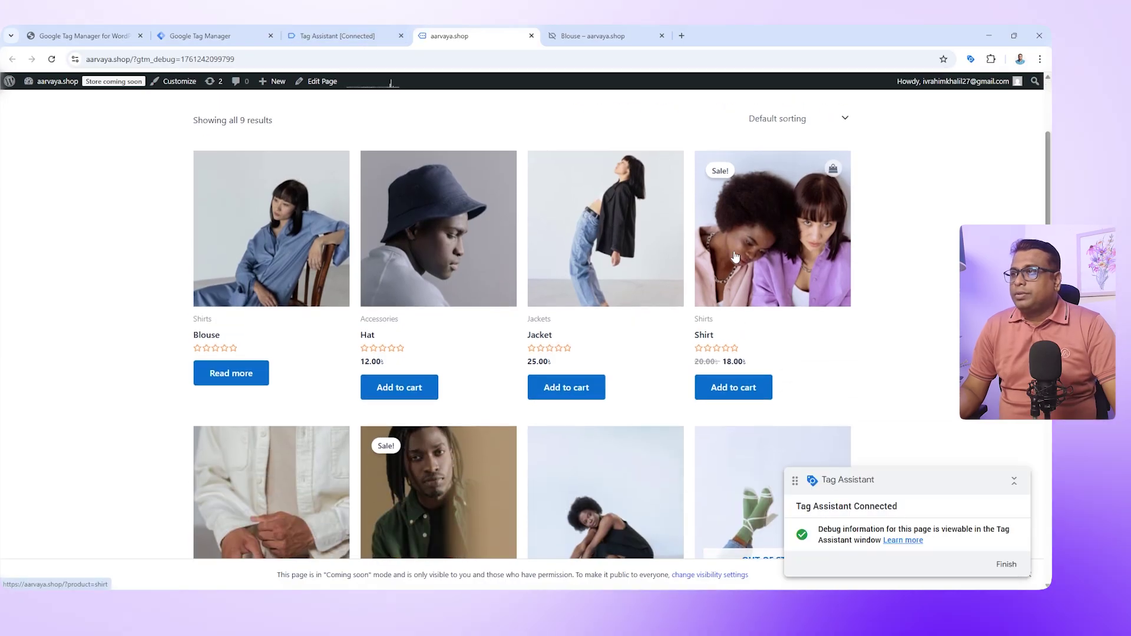
{"action": "right_click", "coordinate": [733, 228]}
{"action": "left_click", "coordinate": [769, 247]}
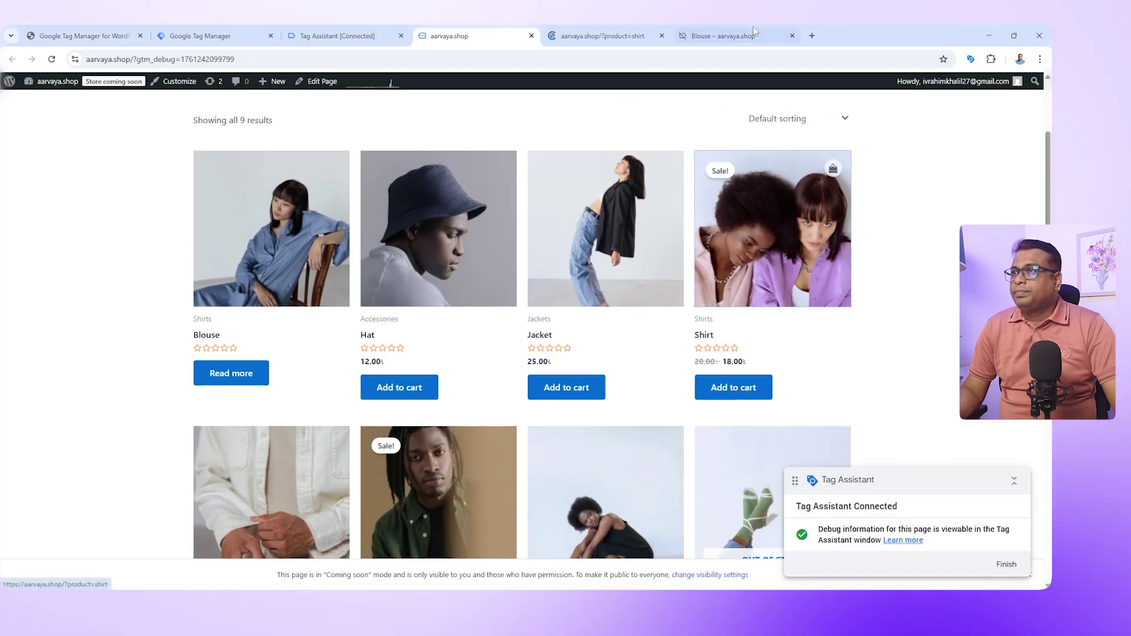
{"action": "left_click", "coordinate": [792, 36]}
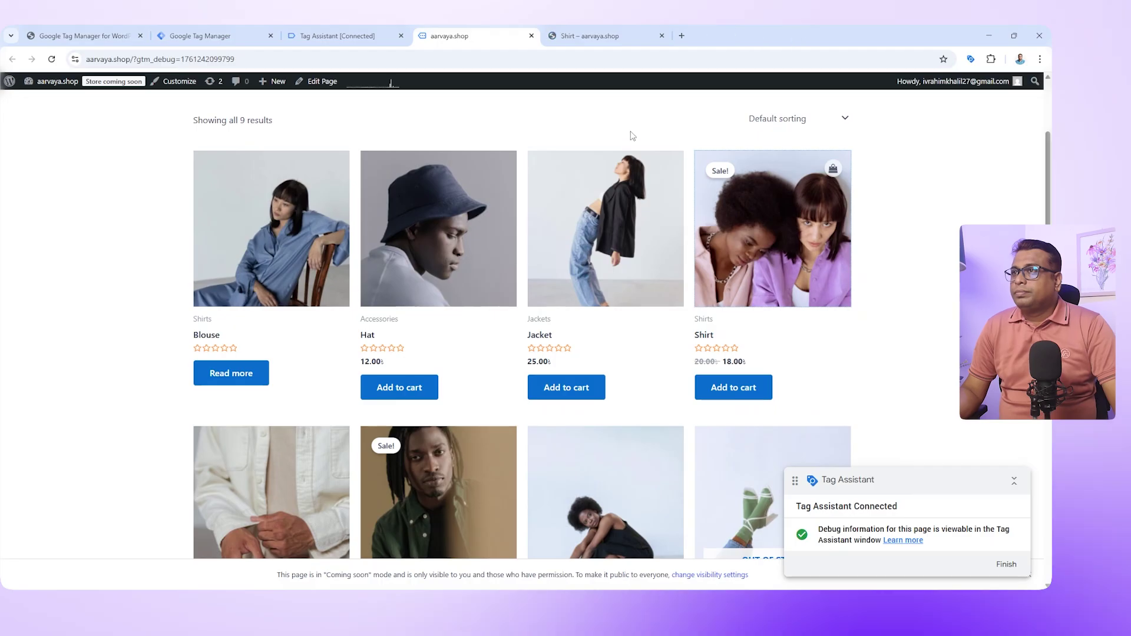
- Switch to Tag Assistant and examine the summary's data layer values, especially the related product items
{"action": "left_click", "coordinate": [344, 35]}
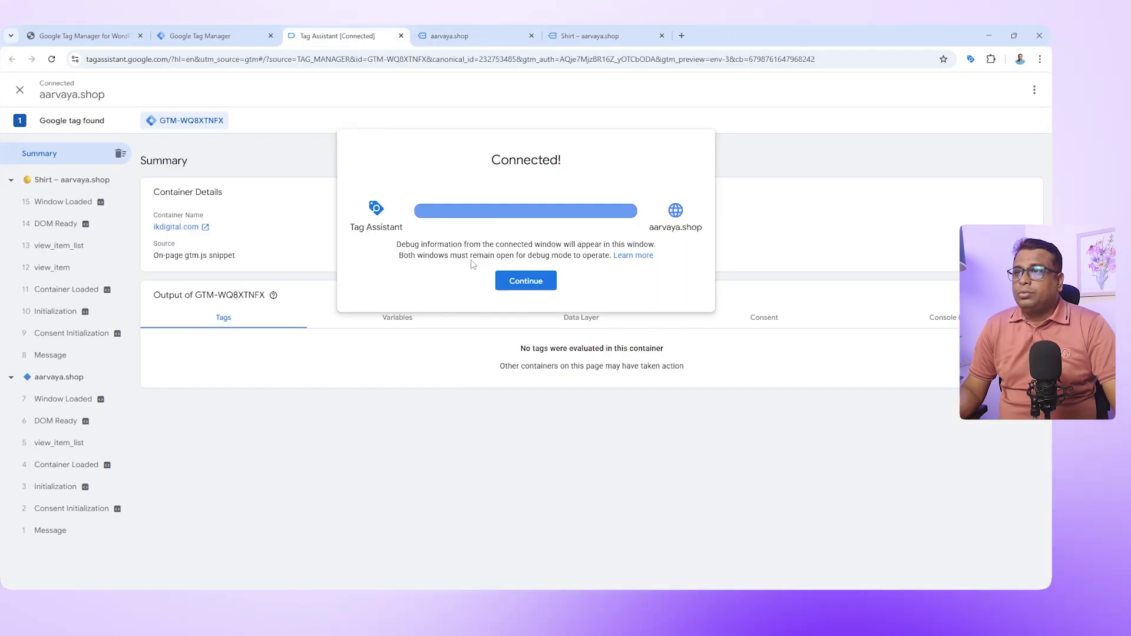
{"action": "left_click", "coordinate": [525, 280]}
{"action": "left_click", "coordinate": [582, 317]}
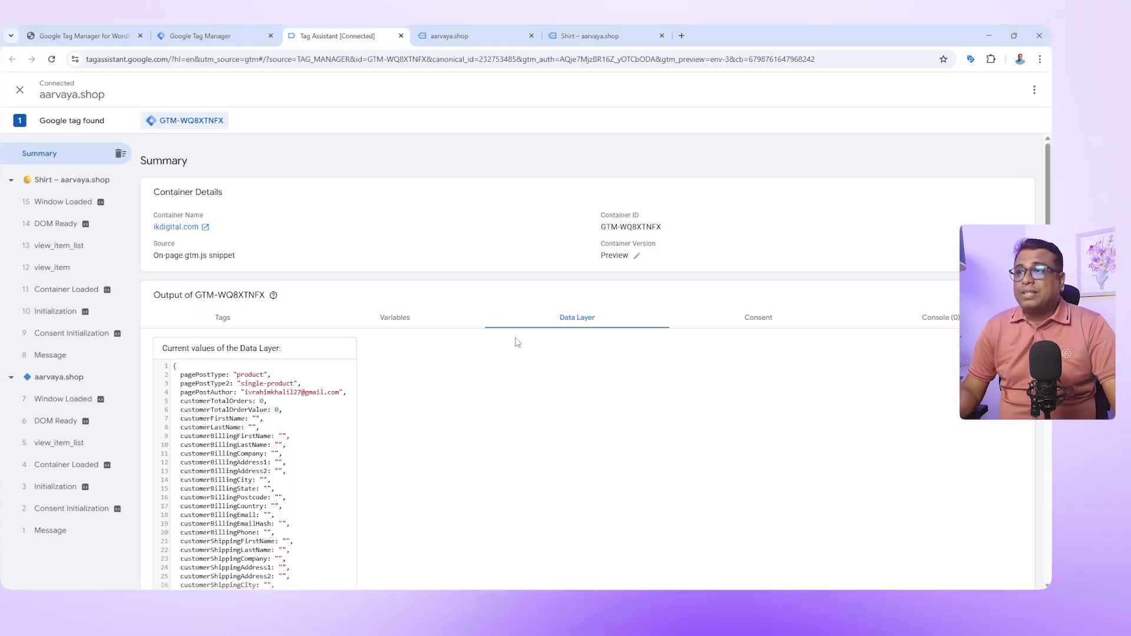
{"action": "scroll", "coordinate": [360, 366], "scroll_direction": "down", "scroll_amount": 5}
{"action": "scroll", "coordinate": [353, 344], "scroll_direction": "down", "scroll_amount": 3}
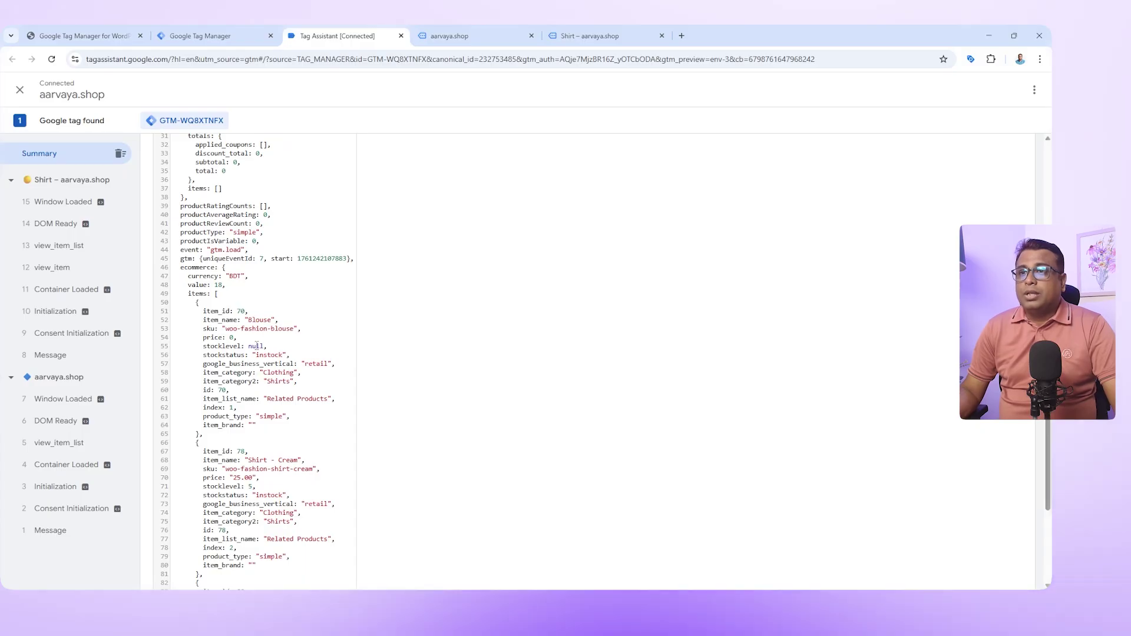
{"action": "scroll", "coordinate": [274, 356], "scroll_direction": "down", "scroll_amount": 1}
{"action": "double_click", "coordinate": [278, 327]}
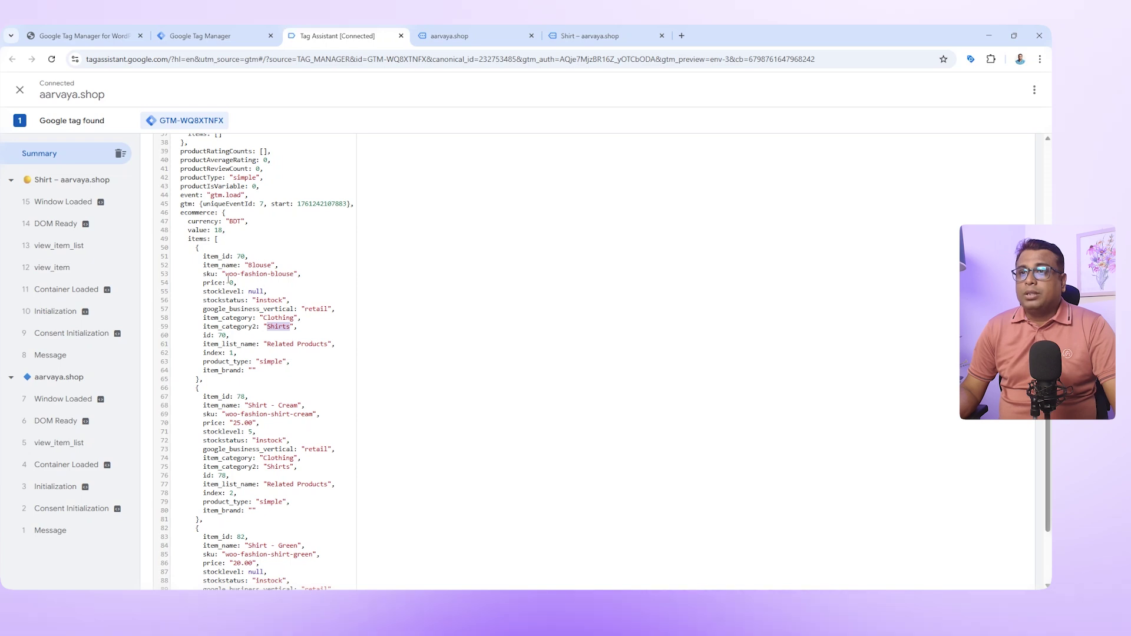
{"action": "left_click_drag", "start_coordinate": [225, 279], "coordinate": [273, 266]}
{"action": "scroll", "coordinate": [277, 283], "scroll_direction": "down", "scroll_amount": 2}
{"action": "scroll", "coordinate": [292, 308], "scroll_direction": "up", "scroll_amount": 3}
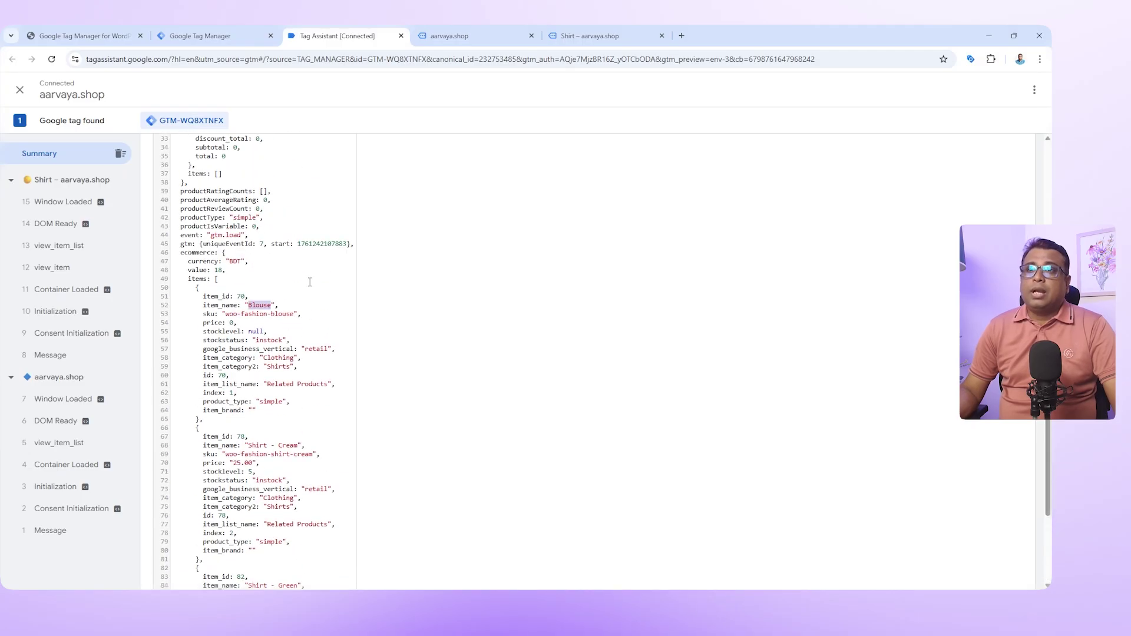
{"action": "left_click", "coordinate": [285, 323]}
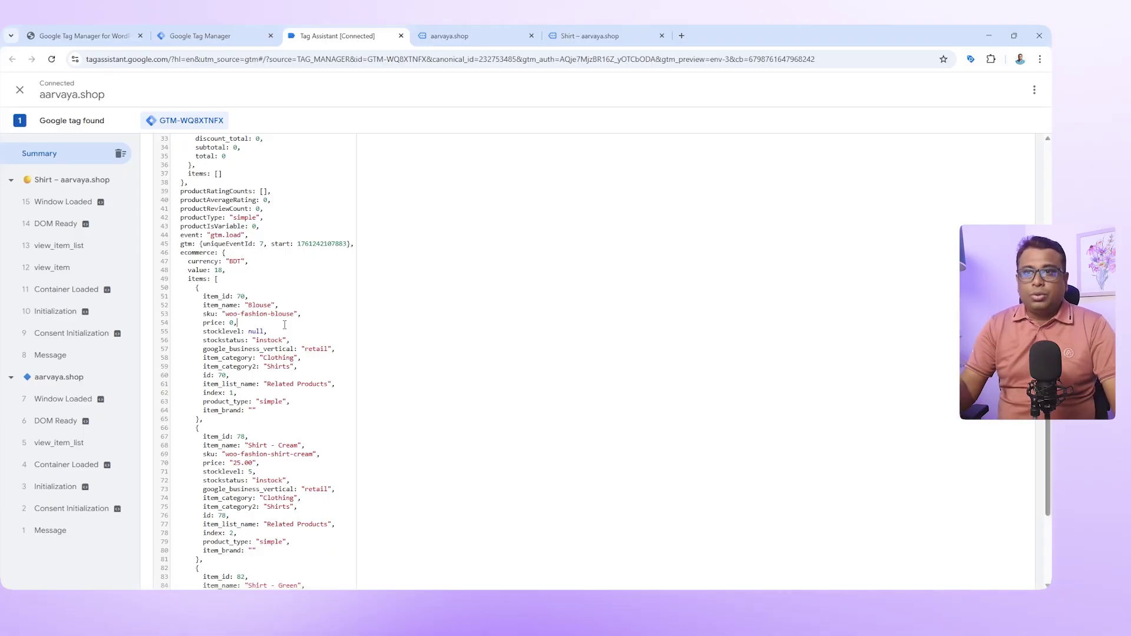
- Examine the data layer of the shop page's view_item_list event, including its product items
{"action": "left_click", "coordinate": [73, 453]}
{"action": "scroll", "coordinate": [330, 310], "scroll_direction": "down", "scroll_amount": 6}
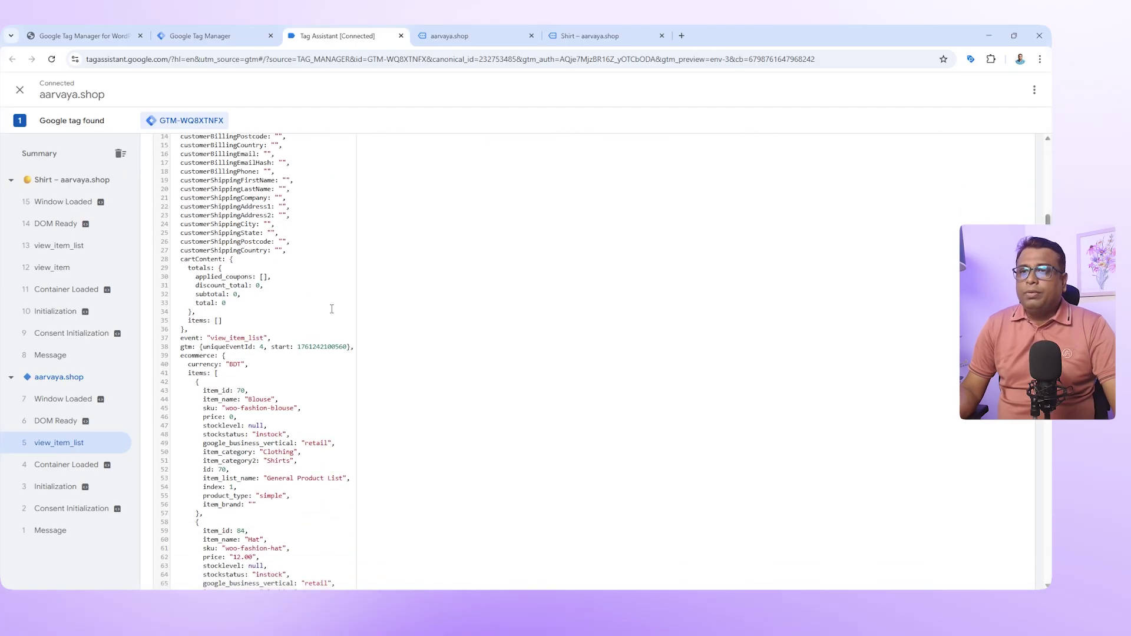
{"action": "scroll", "coordinate": [330, 311], "scroll_direction": "down", "scroll_amount": 5}
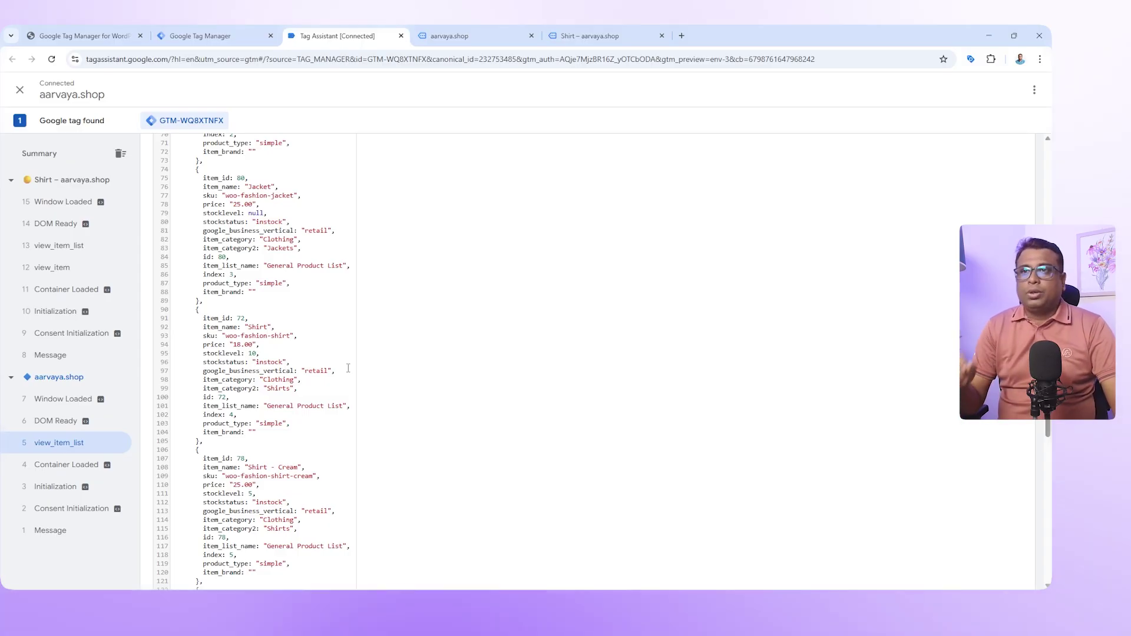
- Examine the Shirt page's view_item event data layer for event name, currency, value, item name and stock status
{"action": "left_click", "coordinate": [61, 274]}
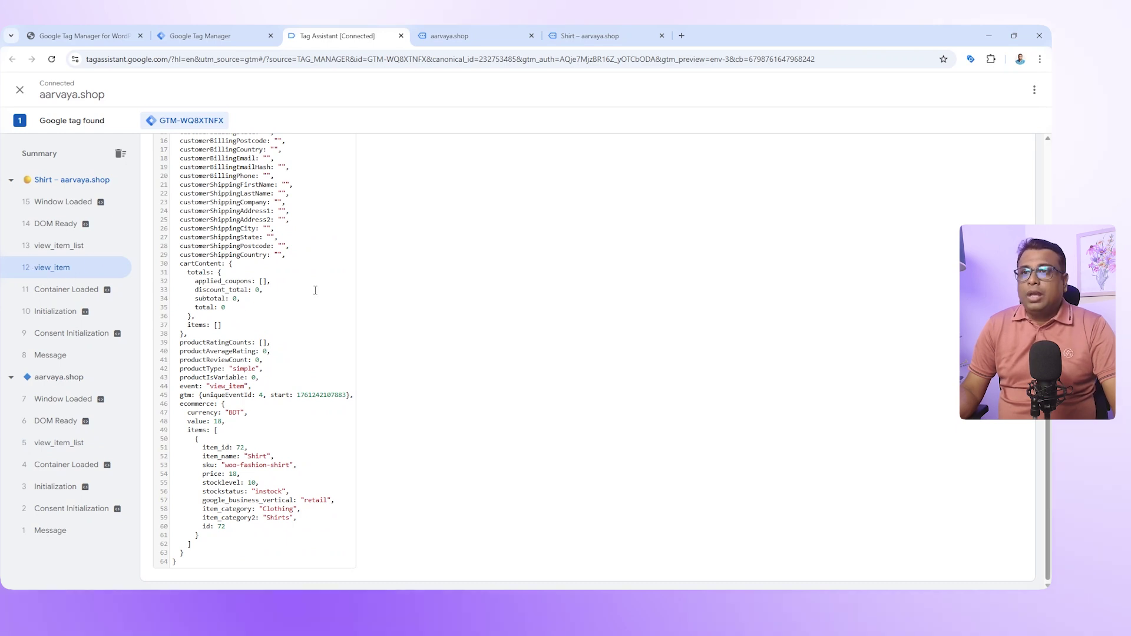
{"action": "scroll", "coordinate": [315, 289], "scroll_direction": "up", "scroll_amount": 5}
{"action": "scroll", "coordinate": [294, 299], "scroll_direction": "down", "scroll_amount": 5}
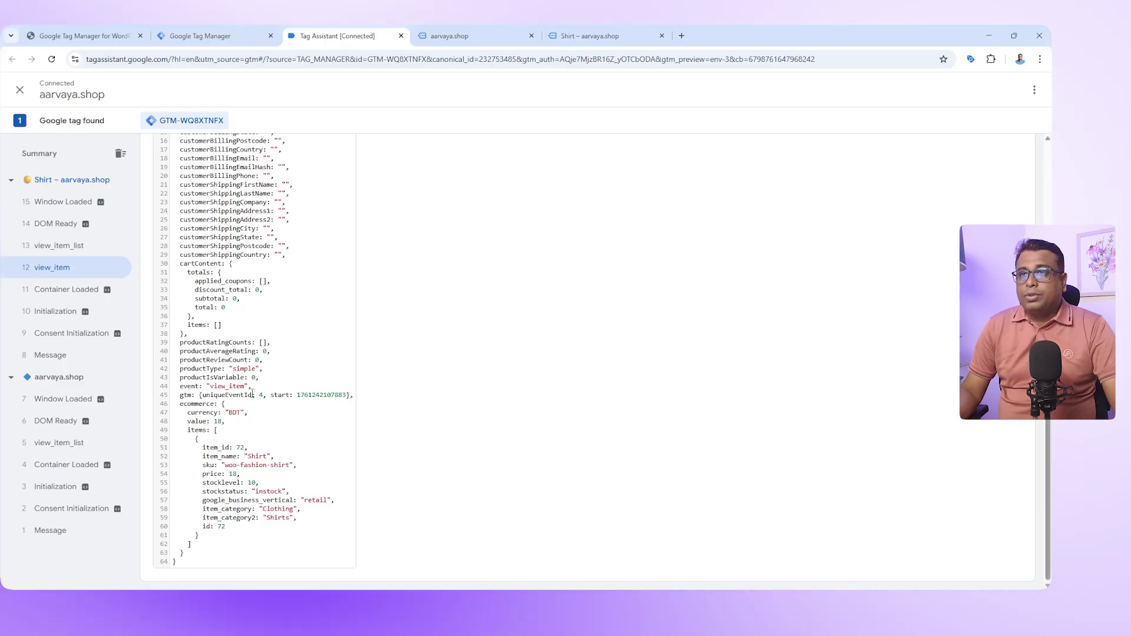
{"action": "left_click_drag", "start_coordinate": [208, 385], "coordinate": [252, 387]}
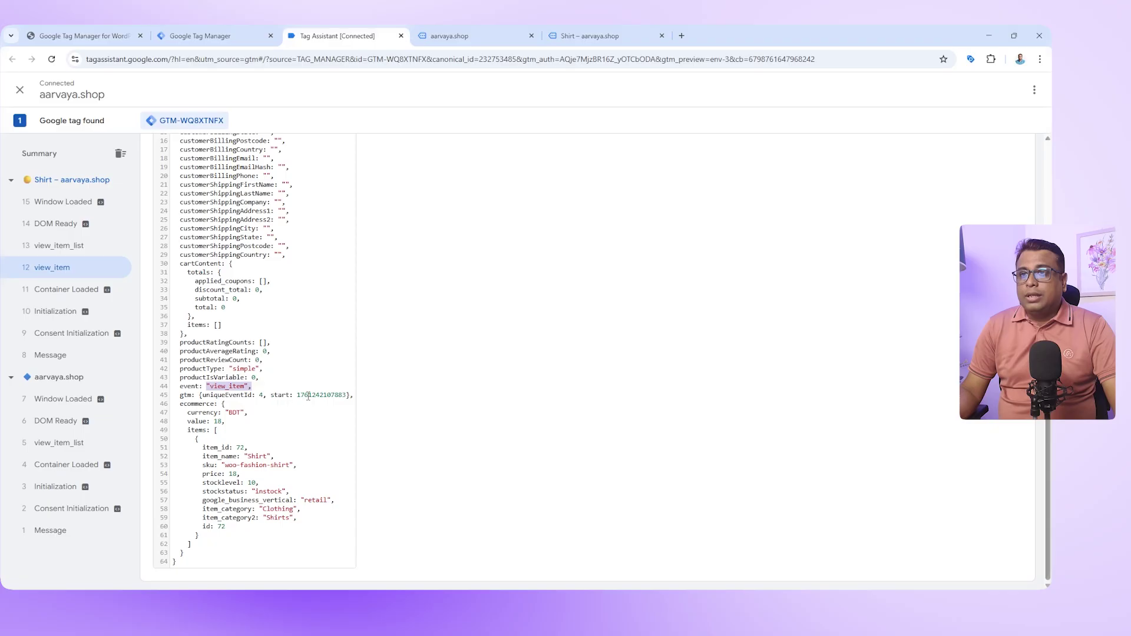
{"action": "double_click", "coordinate": [230, 414]}
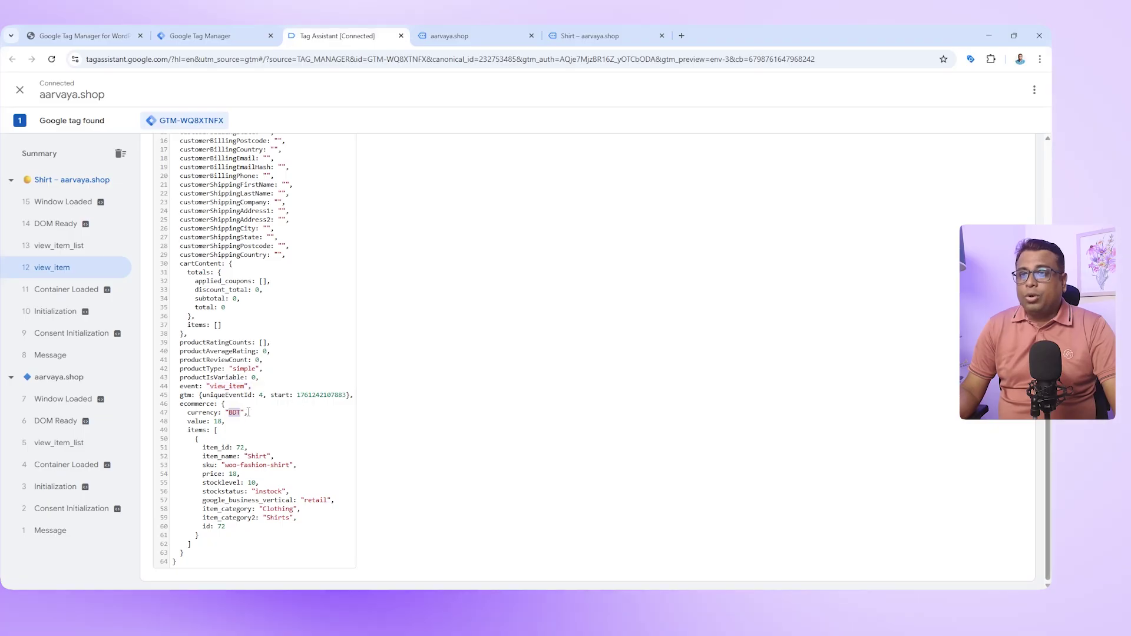
{"action": "left_click_drag", "start_coordinate": [214, 421], "coordinate": [273, 456]}
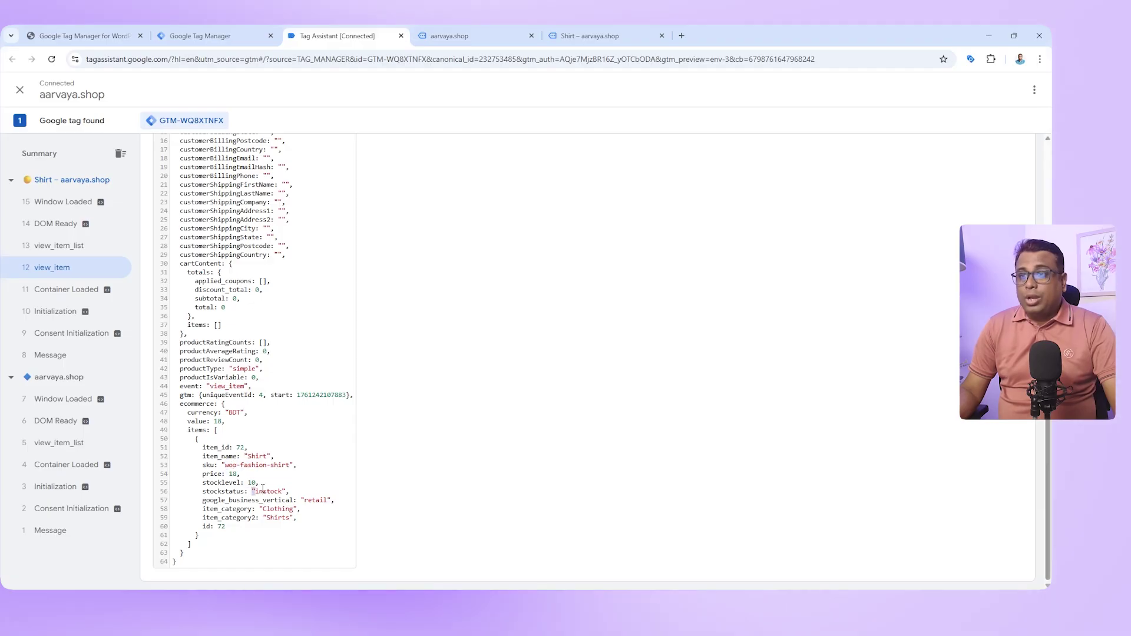
{"action": "double_click", "coordinate": [286, 490]}
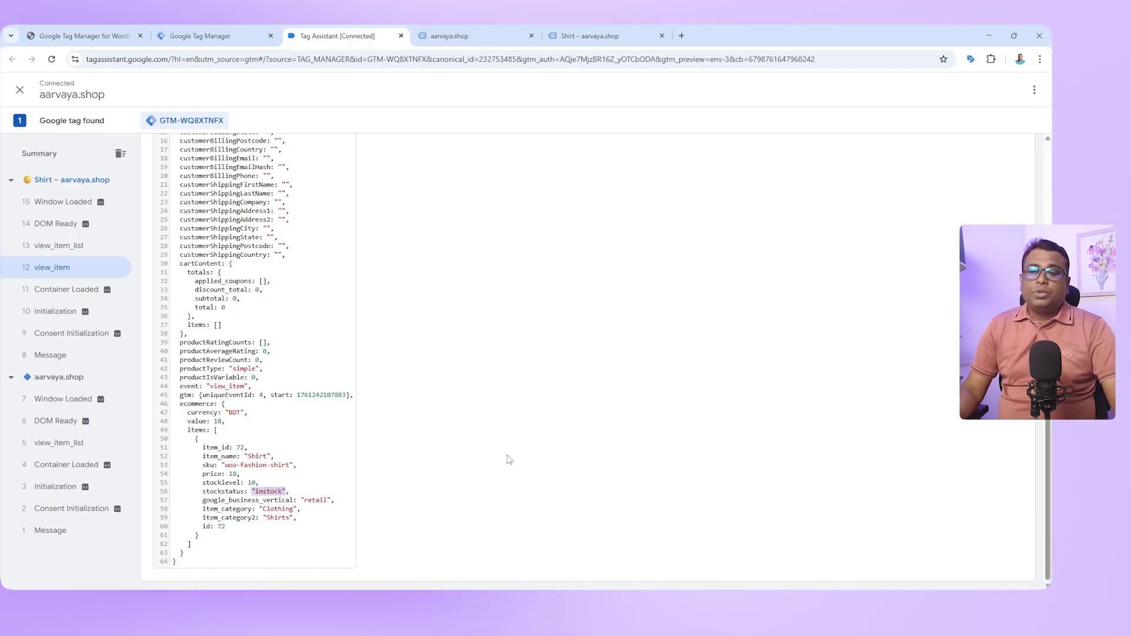